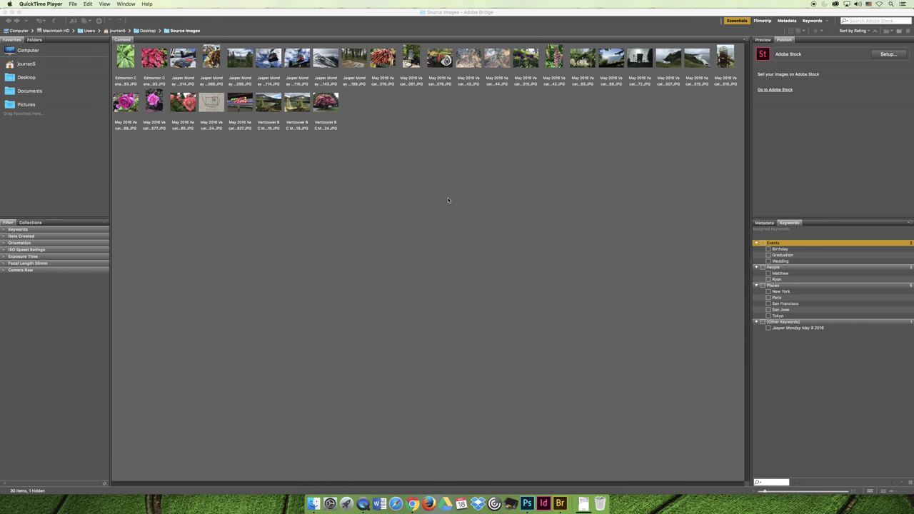
# Step: Bring Adobe Bridge to the front, briefly opening and closing a Finder window
pyautogui.click(365, 184)
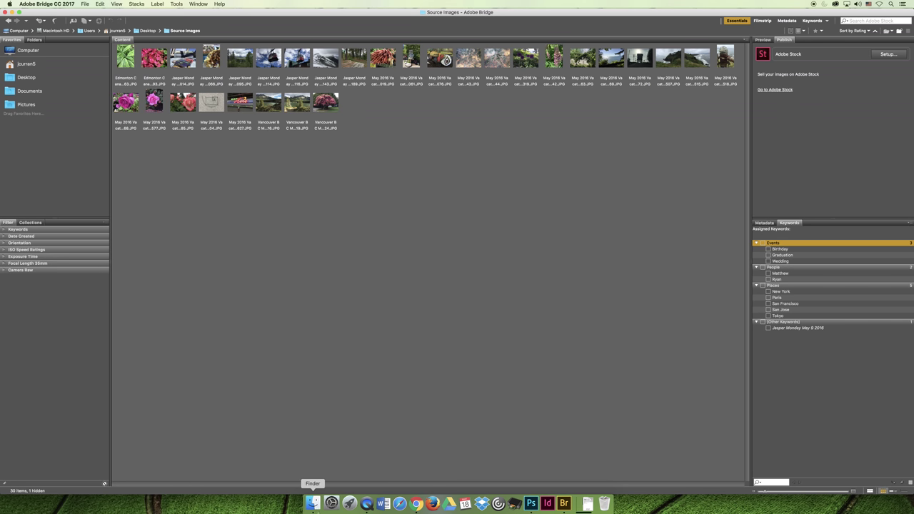
pyautogui.click(313, 503)
pyautogui.click(382, 26)
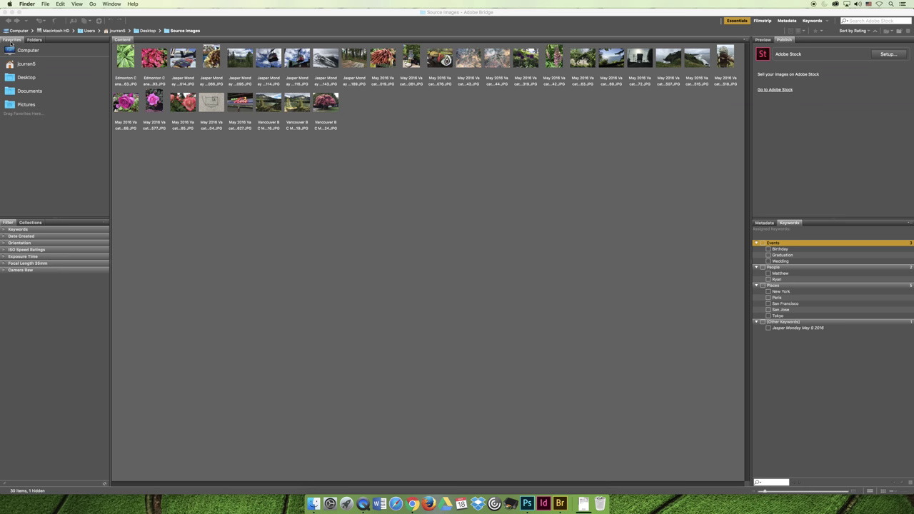
# Step: Browse from Computer through Macintosh HD, Users, home folder and Desktop into Source Images
pyautogui.click(29, 53)
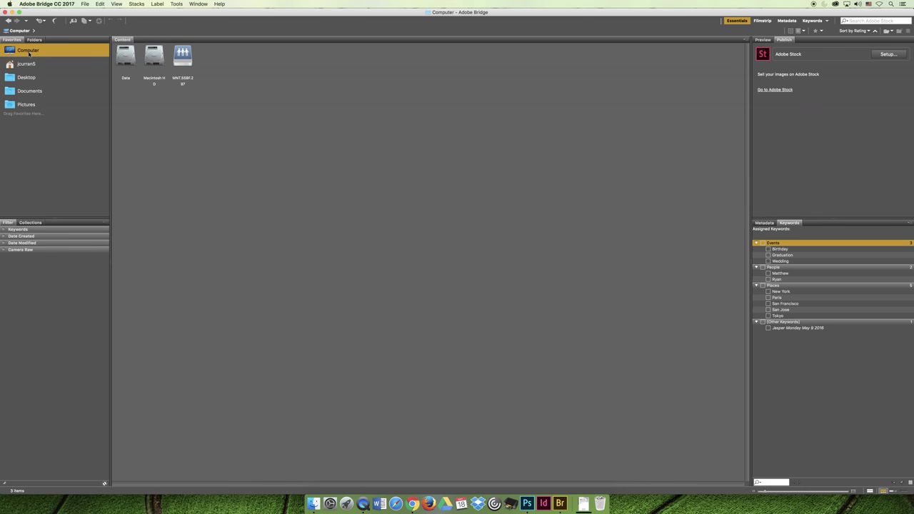
pyautogui.doubleClick(160, 60)
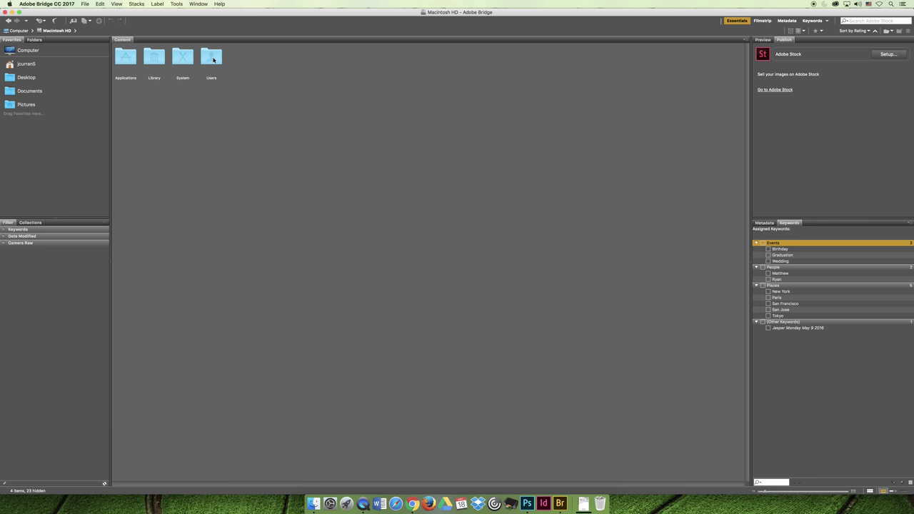
pyautogui.doubleClick(212, 57)
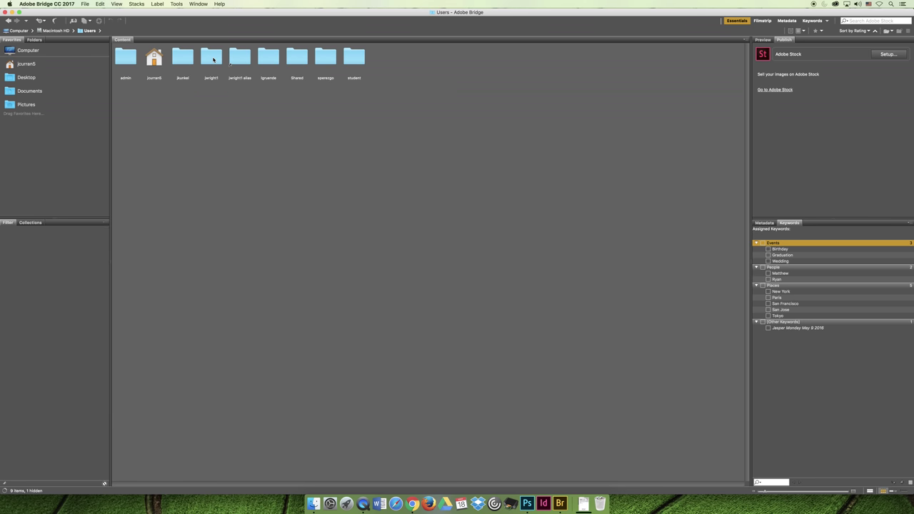
pyautogui.doubleClick(151, 58)
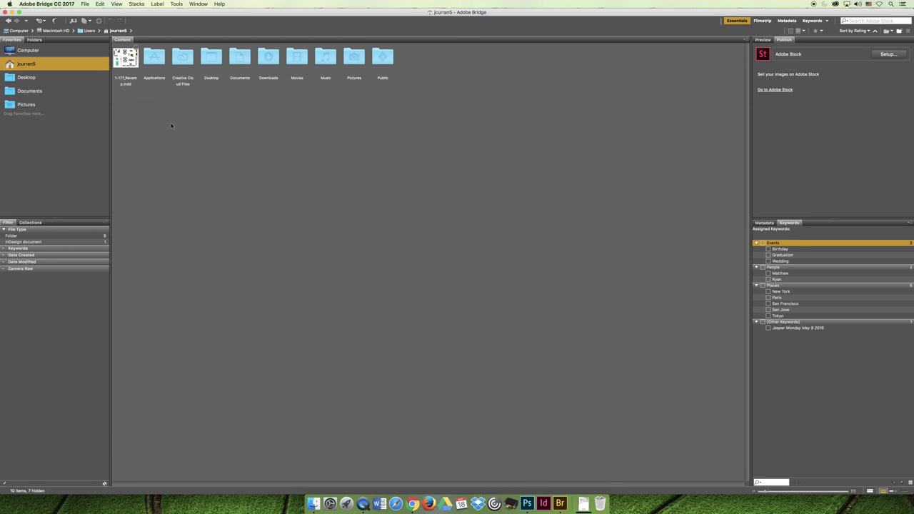
pyautogui.doubleClick(201, 79)
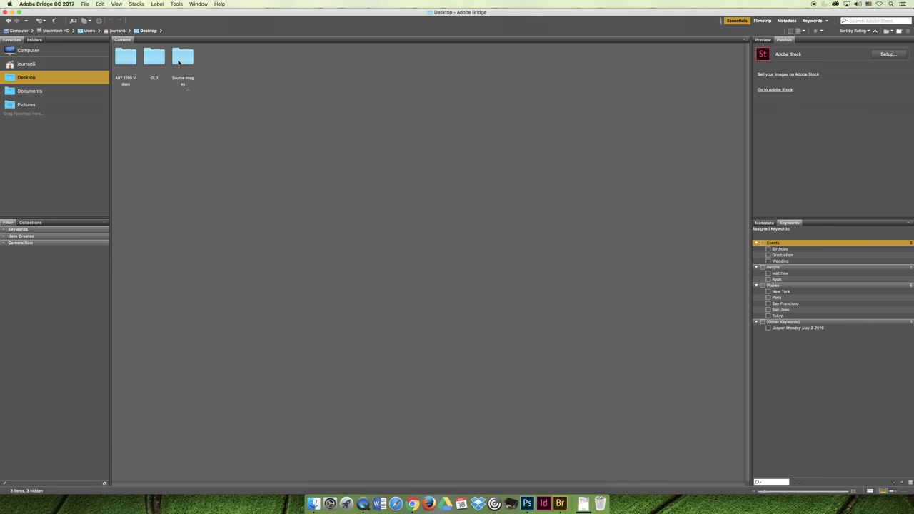
pyautogui.doubleClick(178, 61)
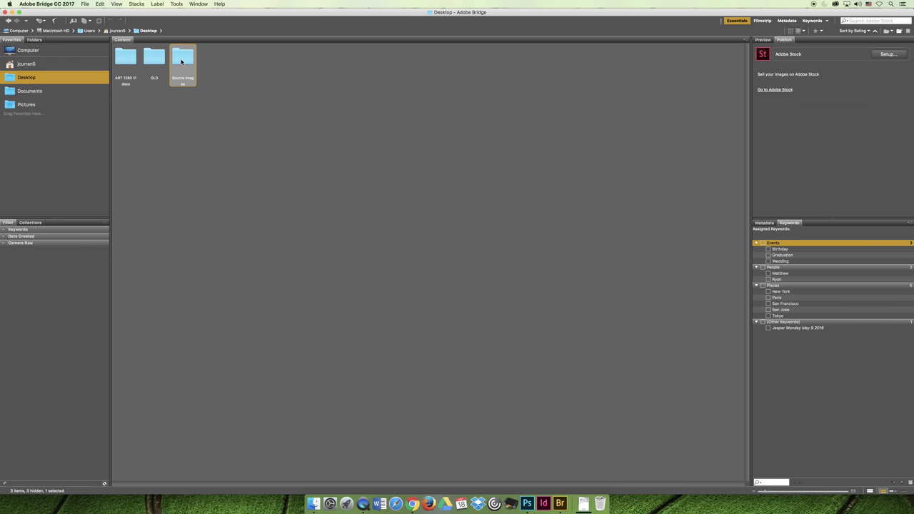
# Step: Jump through the Desktop, Documents and Pictures favorites, then reopen Desktop's Source Images folder
pyautogui.click(23, 81)
pyautogui.click(26, 91)
pyautogui.click(28, 106)
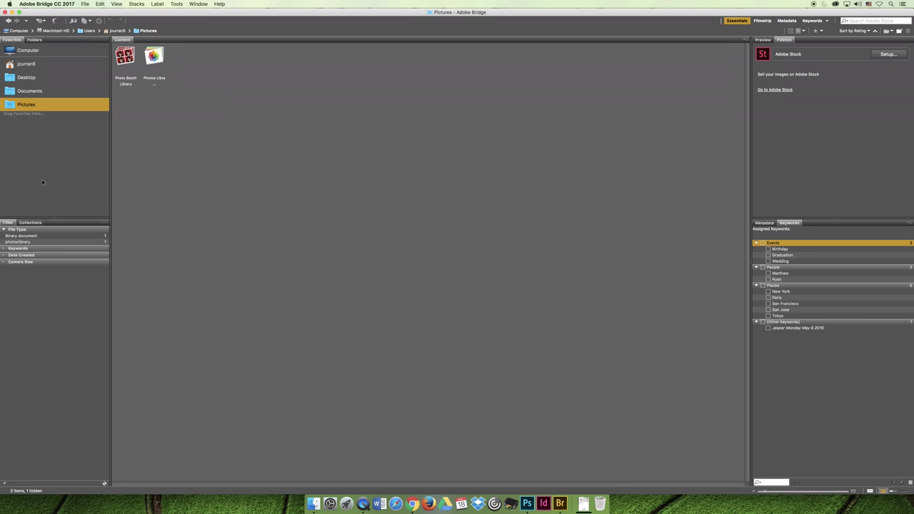
pyautogui.click(25, 78)
pyautogui.doubleClick(183, 57)
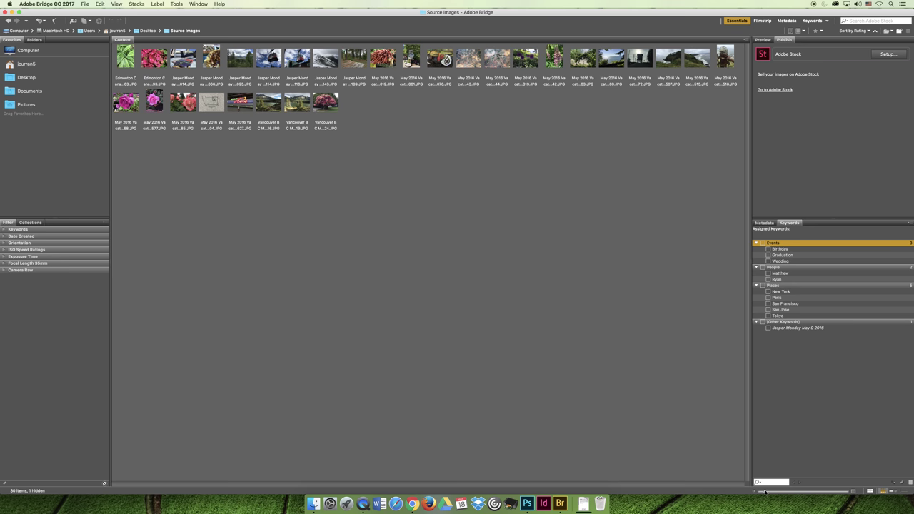
# Step: Enlarge thumbnails to two per row, scroll through the photos, and select the snowy mountain photo
pyautogui.moveTo(765, 491); pyautogui.dragTo(858, 486)
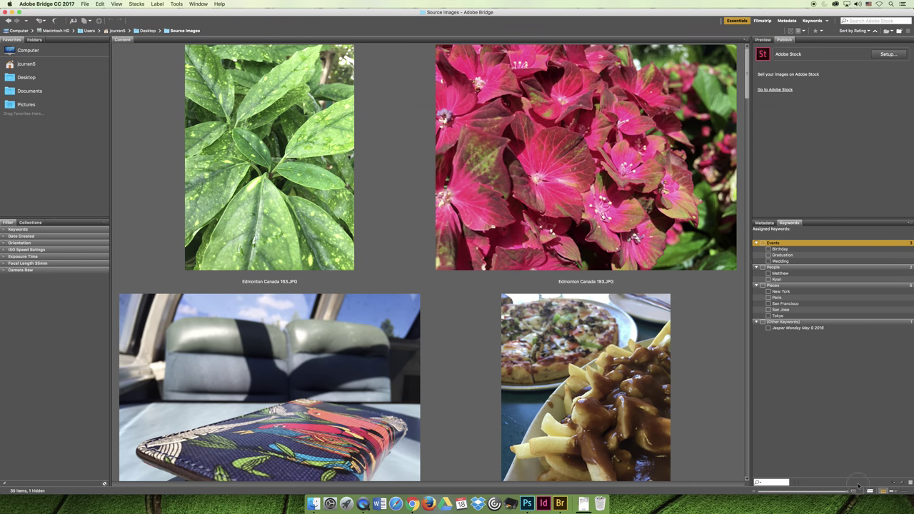
pyautogui.scroll(-10, 476, 279)
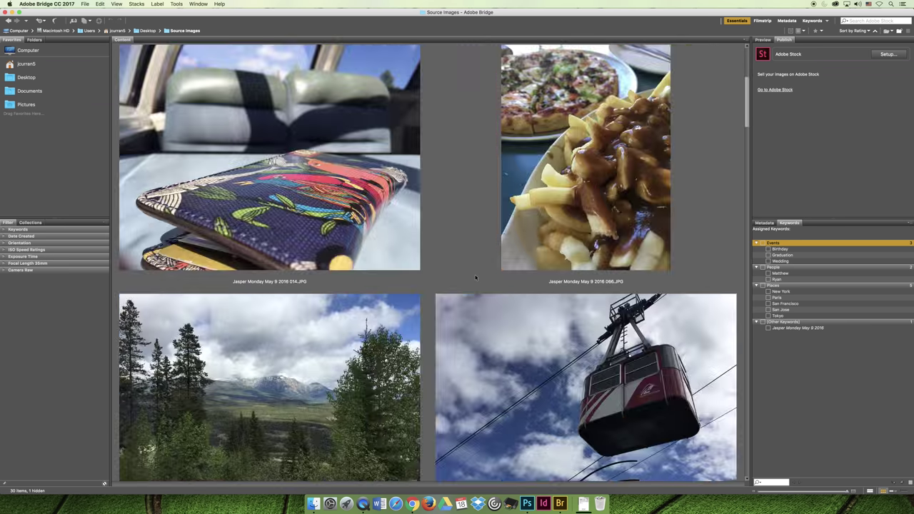
pyautogui.moveTo(746, 184); pyautogui.dragTo(745, 58)
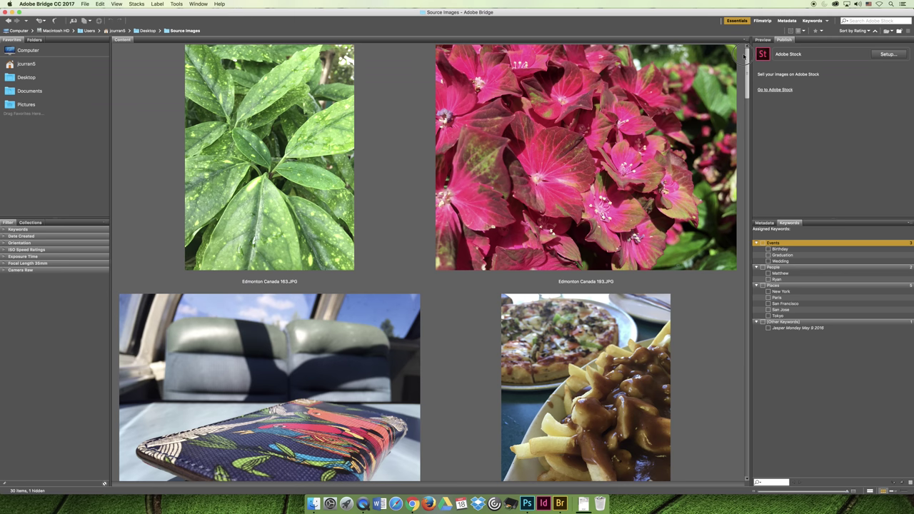
pyautogui.moveTo(744, 56); pyautogui.dragTo(749, 74)
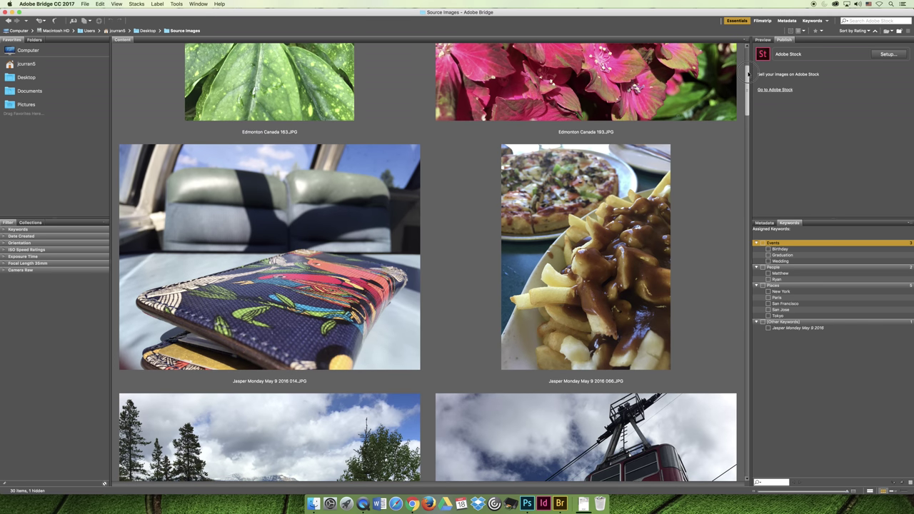
pyautogui.moveTo(748, 73); pyautogui.dragTo(749, 60)
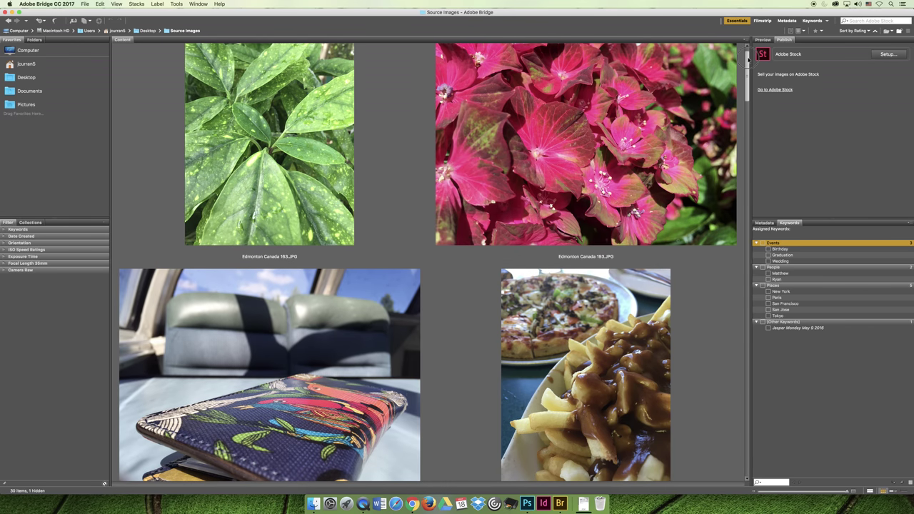
pyautogui.moveTo(749, 60); pyautogui.dragTo(748, 50)
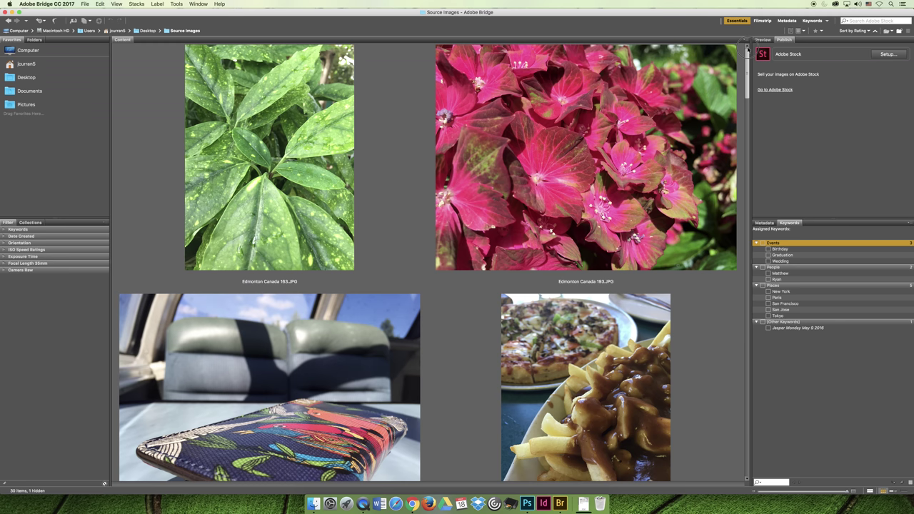
pyautogui.moveTo(747, 50); pyautogui.dragTo(749, 64)
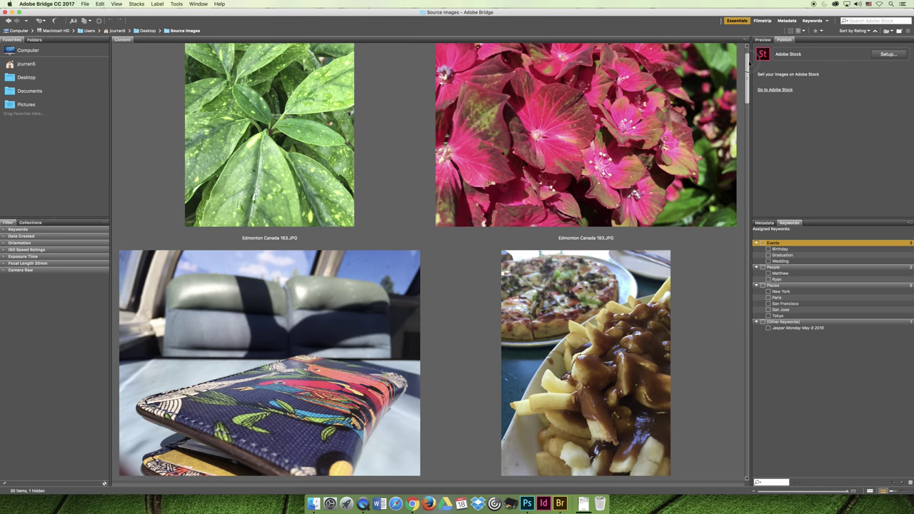
pyautogui.moveTo(749, 63); pyautogui.dragTo(749, 107)
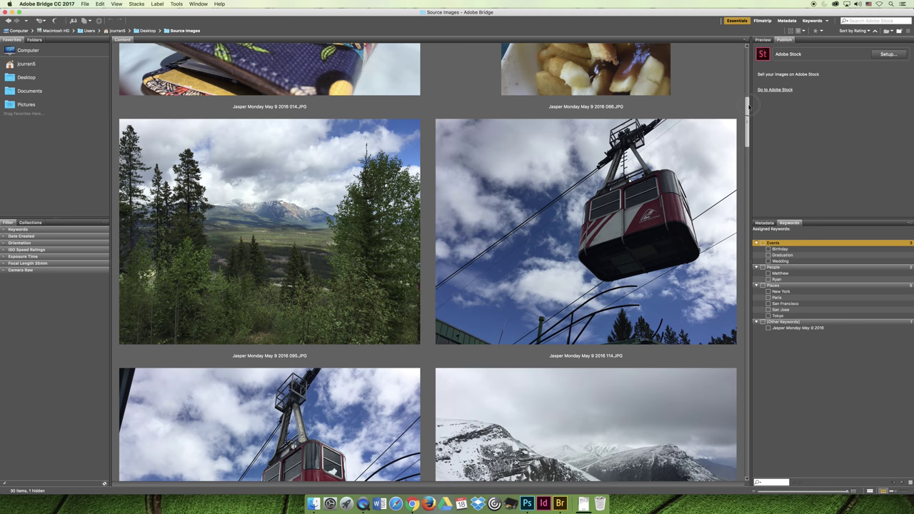
pyautogui.moveTo(749, 106); pyautogui.dragTo(749, 113)
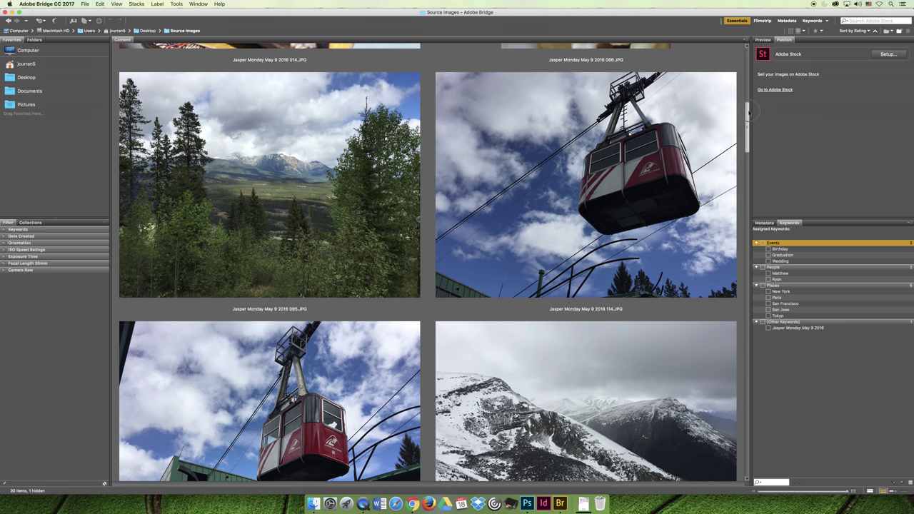
pyautogui.scroll(-5, 659, 261)
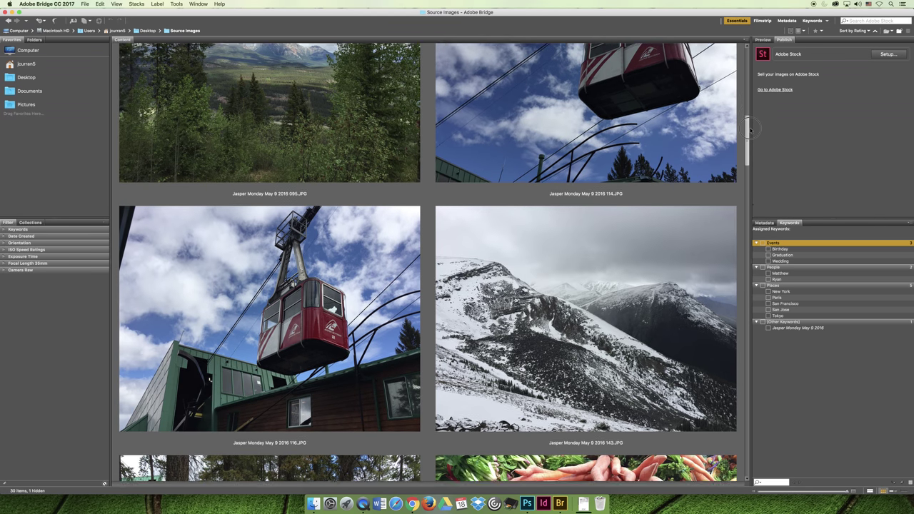
pyautogui.click(612, 262)
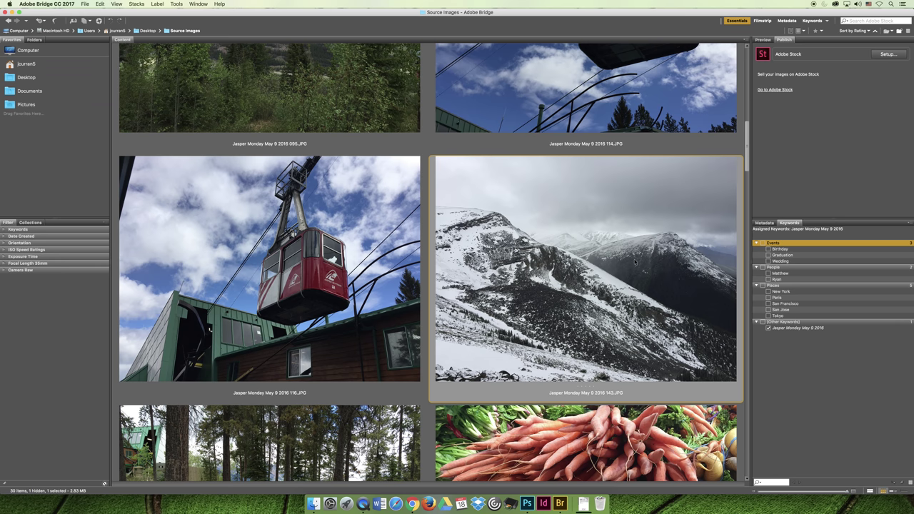
# Step: Show the Metadata panel and compare the carrots, gondola and Jasper Monday May 9 2016 114.JPG photos
pyautogui.click(763, 224)
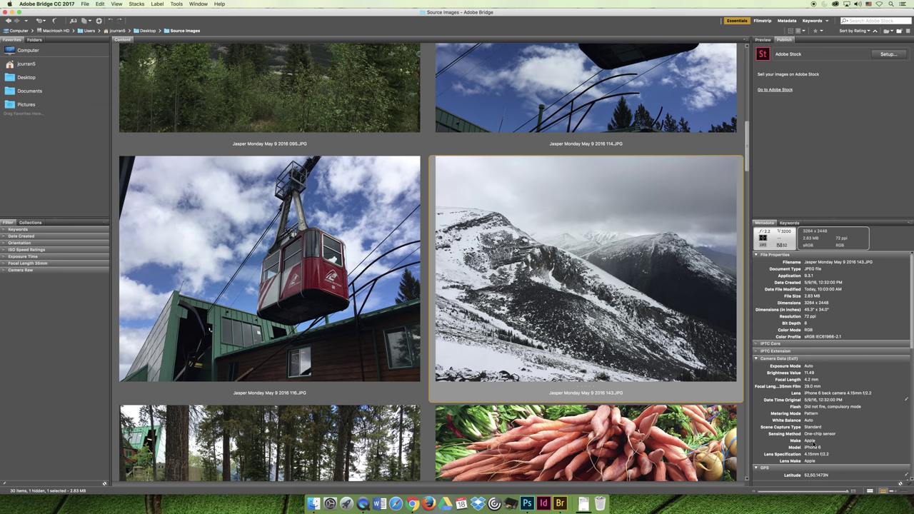
pyautogui.click(586, 443)
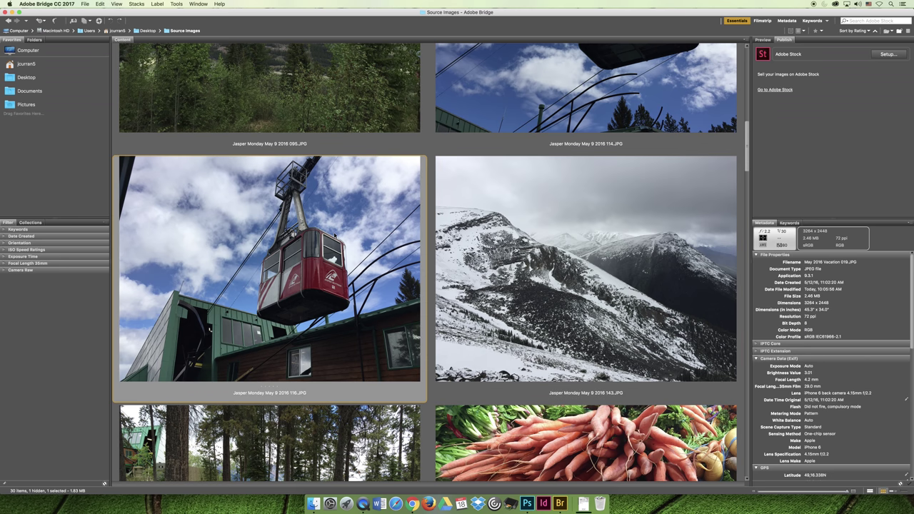
pyautogui.click(336, 235)
pyautogui.click(493, 89)
pyautogui.scroll(3, 743, 126)
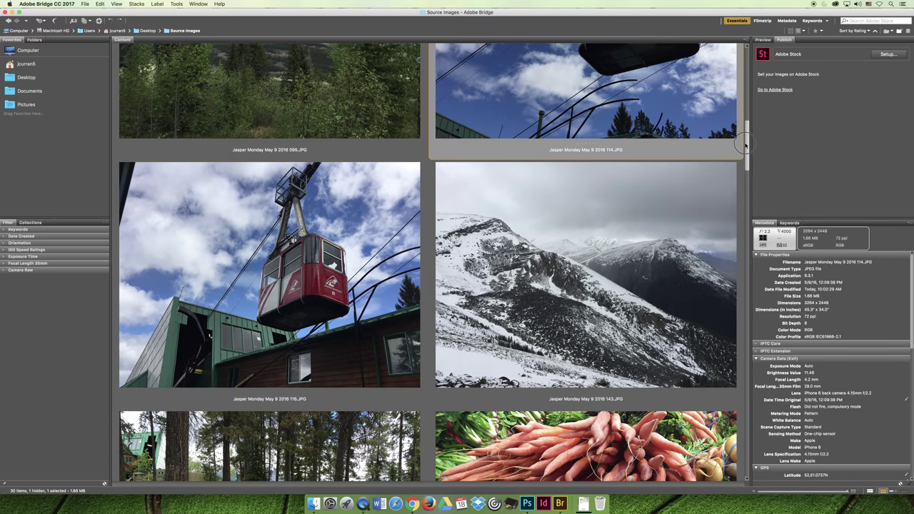
pyautogui.moveTo(742, 126)
pyautogui.mouseDown()
pyautogui.moveTo(746, 152)
pyautogui.moveTo(743, 128)
pyautogui.mouseUp()
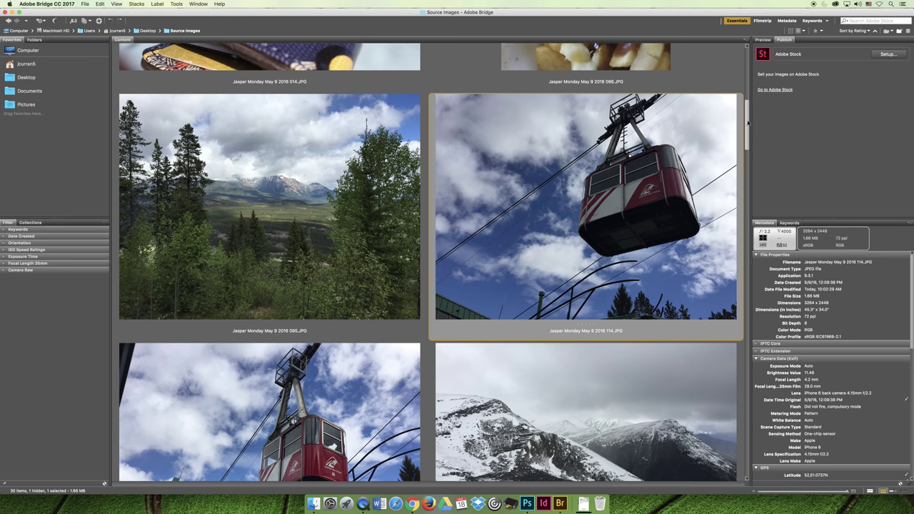
pyautogui.moveTo(748, 123); pyautogui.dragTo(748, 53)
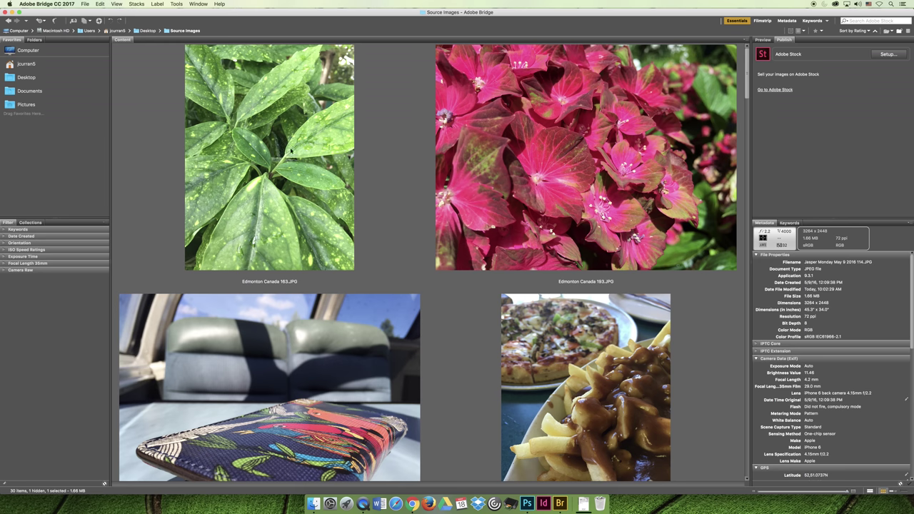
pyautogui.rightClick(289, 141)
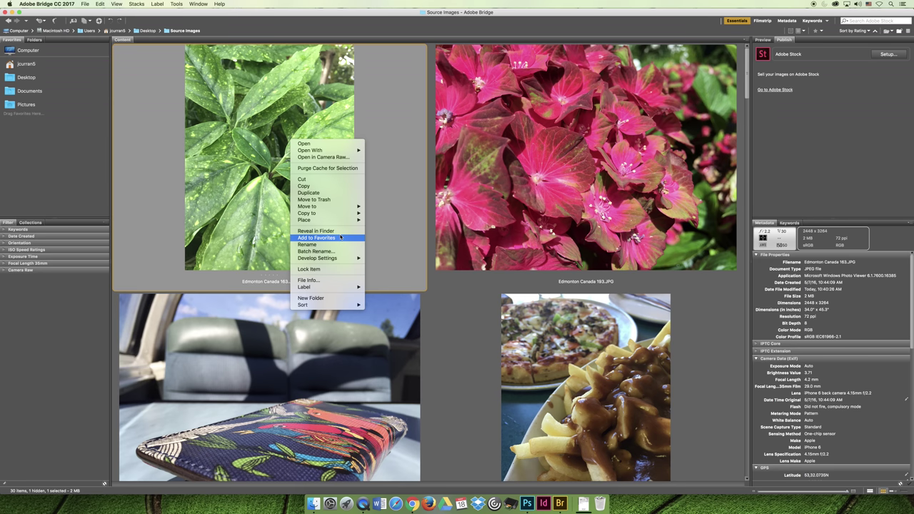
pyautogui.moveTo(336, 287)
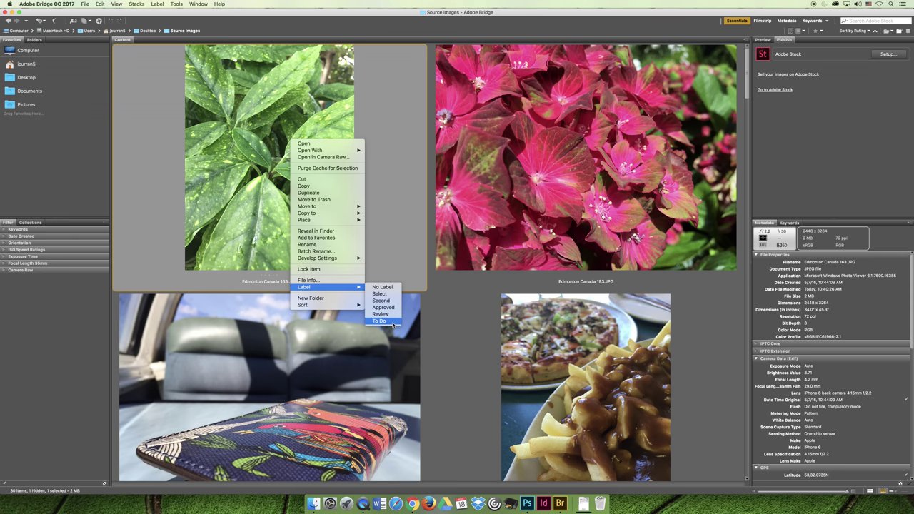
pyautogui.click(144, 164)
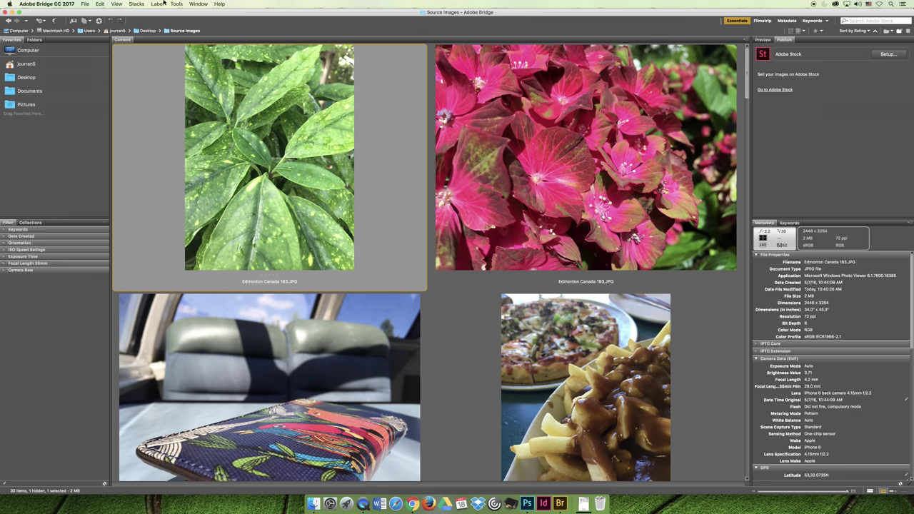
pyautogui.click(158, 4)
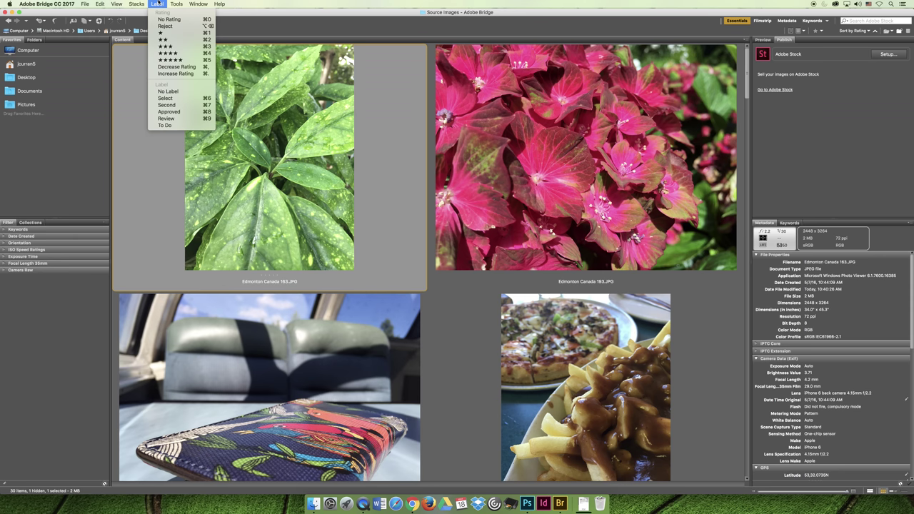
# Step: Rate the leaf photo three stars and hydrangea Edmonton Canada 193 five stars, then shrink thumbnails
pyautogui.click(191, 46)
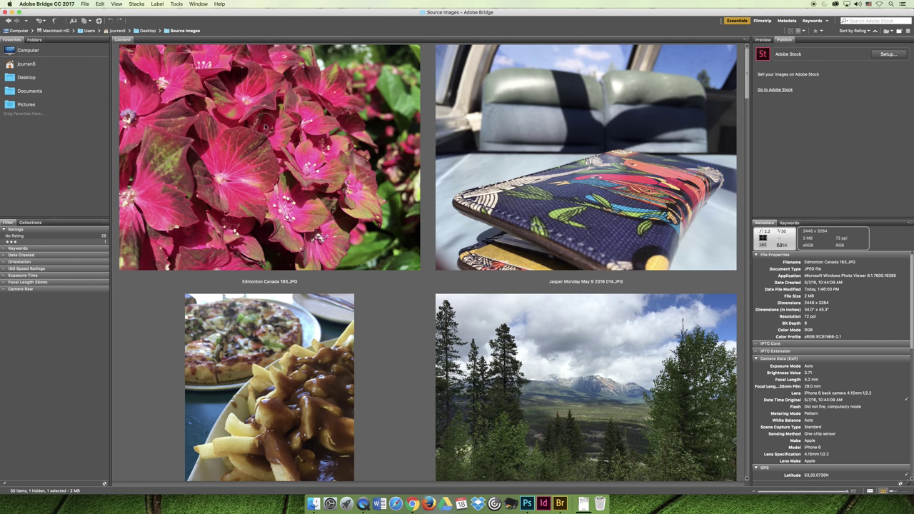
pyautogui.click(304, 116)
pyautogui.click(157, 3)
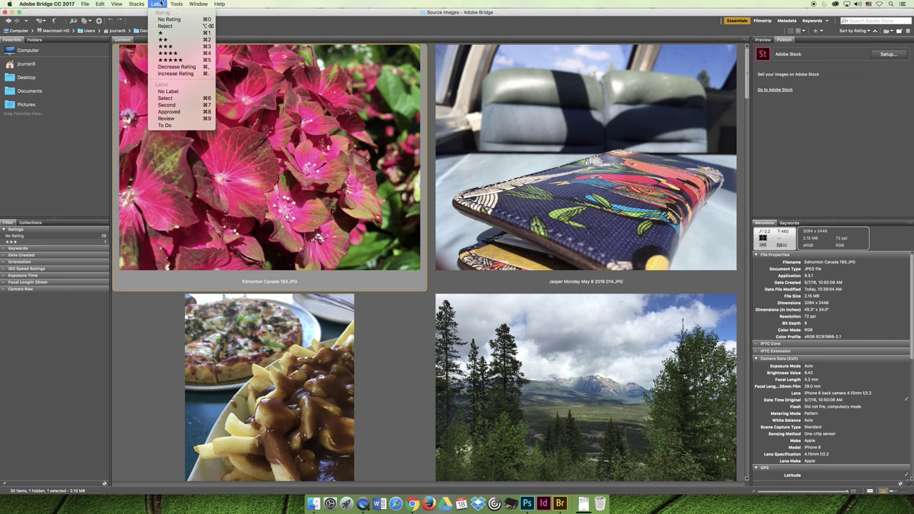
pyautogui.click(180, 60)
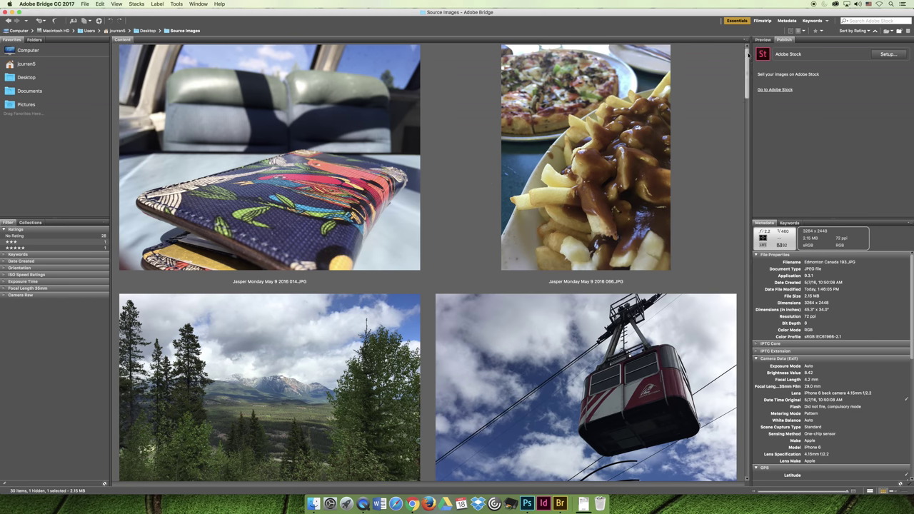
pyautogui.moveTo(850, 492); pyautogui.dragTo(803, 492)
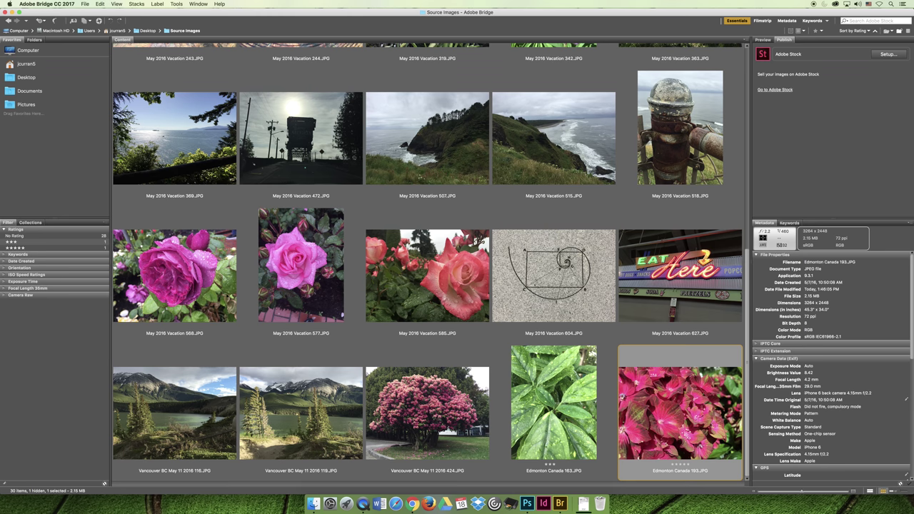
# Step: Give rose photos Vacation 585 and 577 four stars each
pyautogui.click(425, 273)
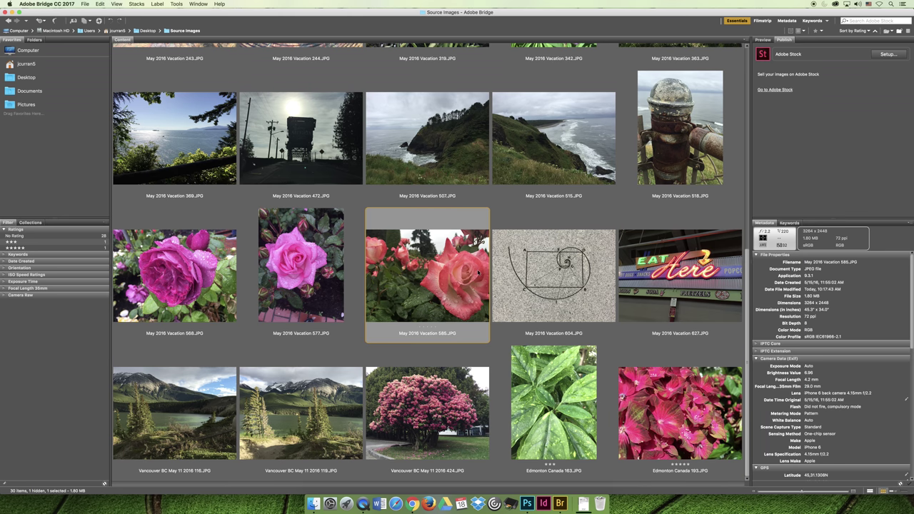
pyautogui.click(156, 4)
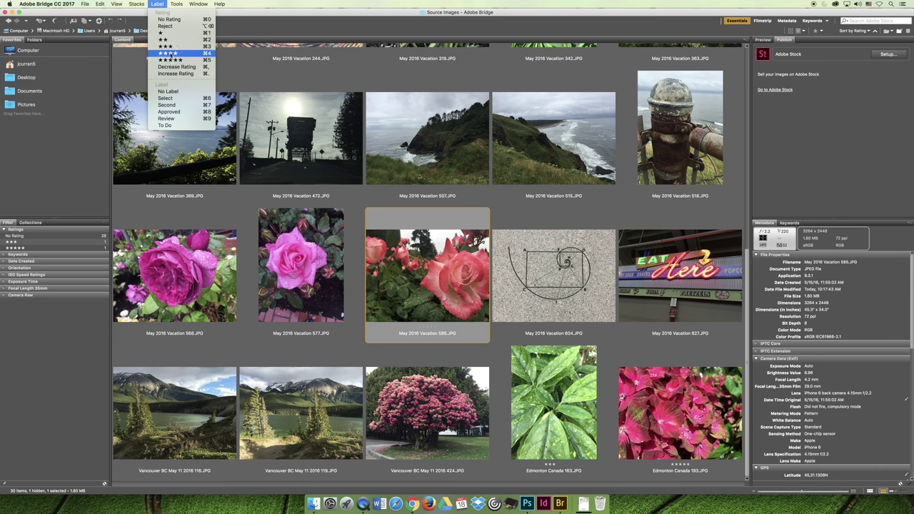
pyautogui.click(170, 61)
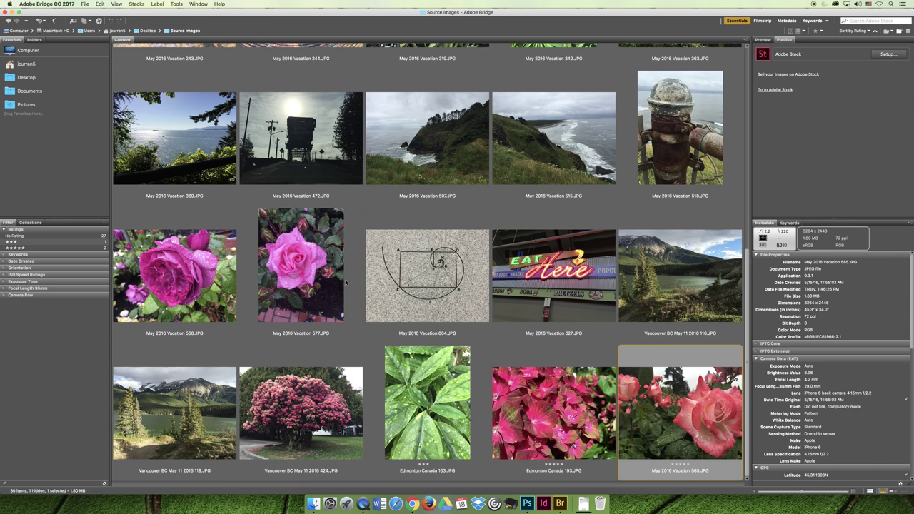
pyautogui.click(319, 281)
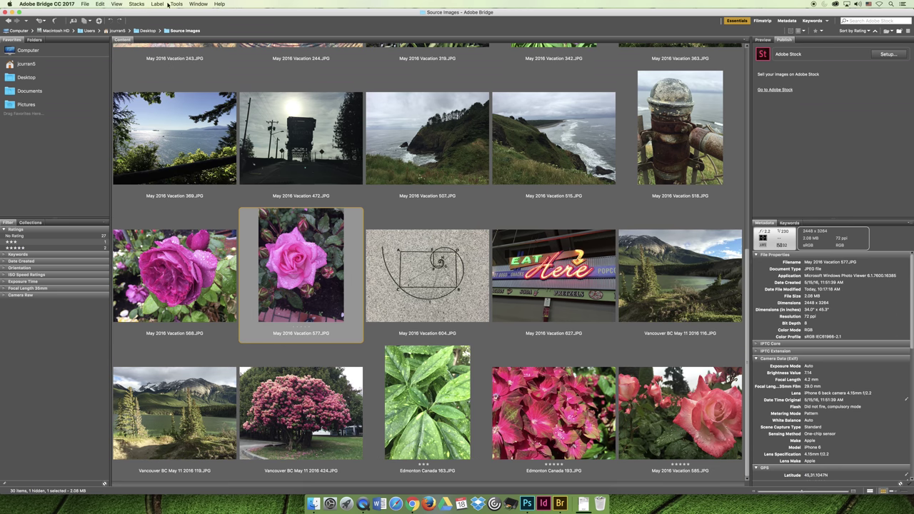
pyautogui.click(163, 3)
pyautogui.click(172, 55)
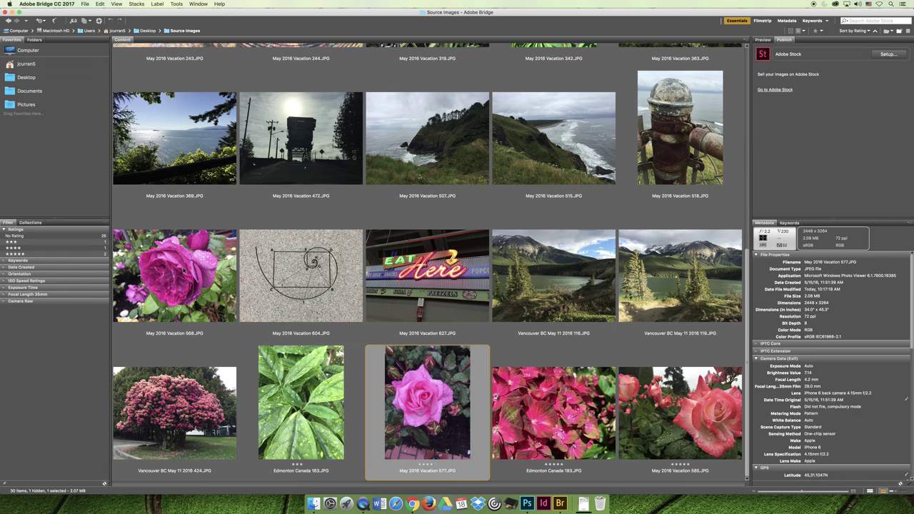
# Step: Give rose photo 568 two stars and select the Vancouver BC 116 photo
pyautogui.click(183, 270)
pyautogui.click(160, 3)
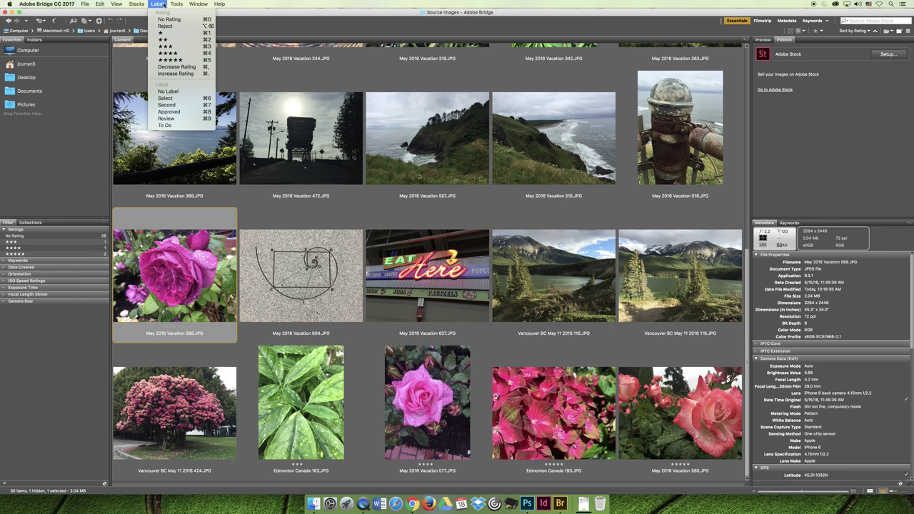
pyautogui.click(166, 40)
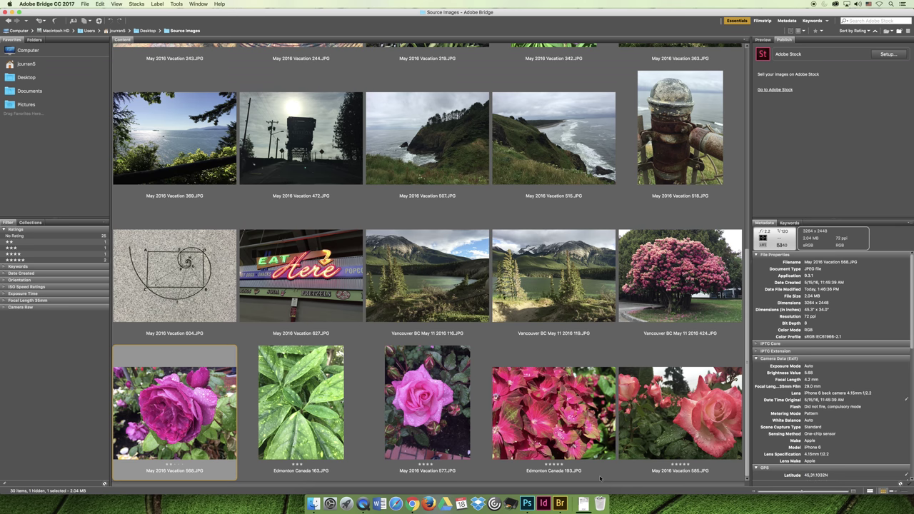
pyautogui.click(438, 270)
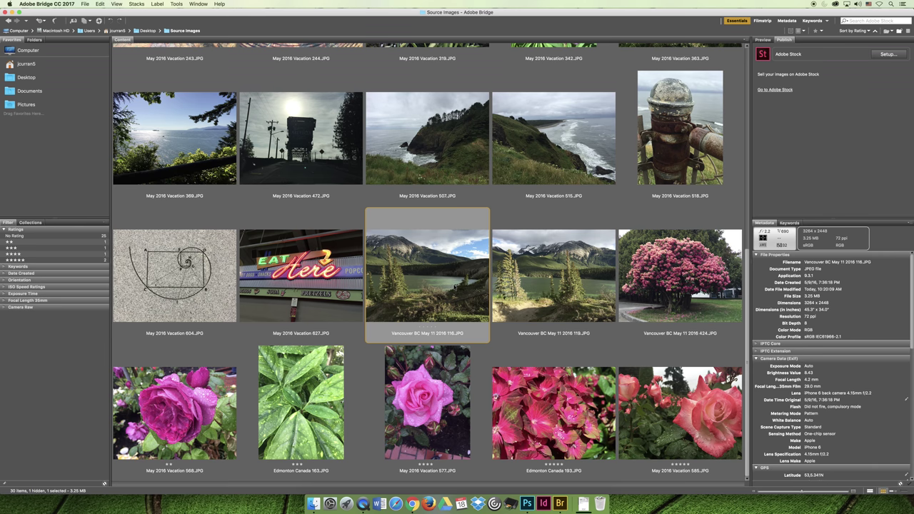
pyautogui.click(158, 3)
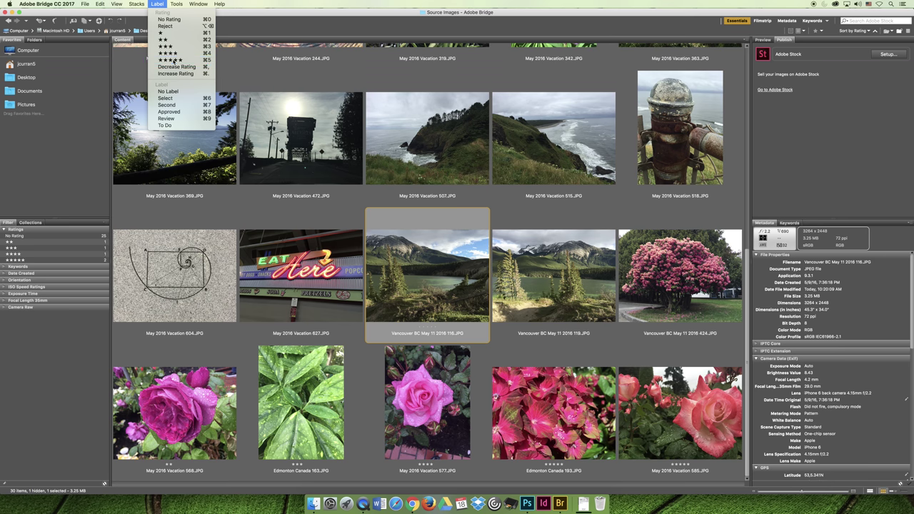
# Step: Rate Vancouver BC 116 five stars and settle its label on To Do
pyautogui.click(170, 60)
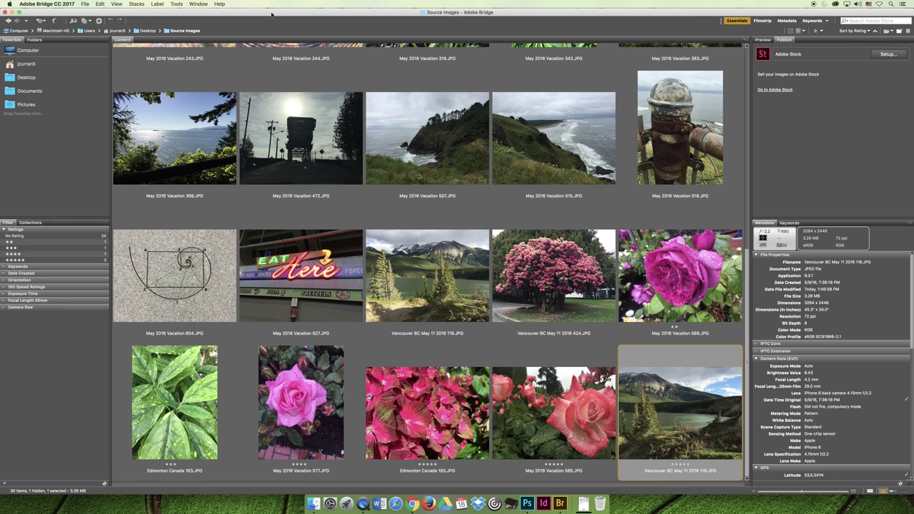
pyautogui.click(157, 4)
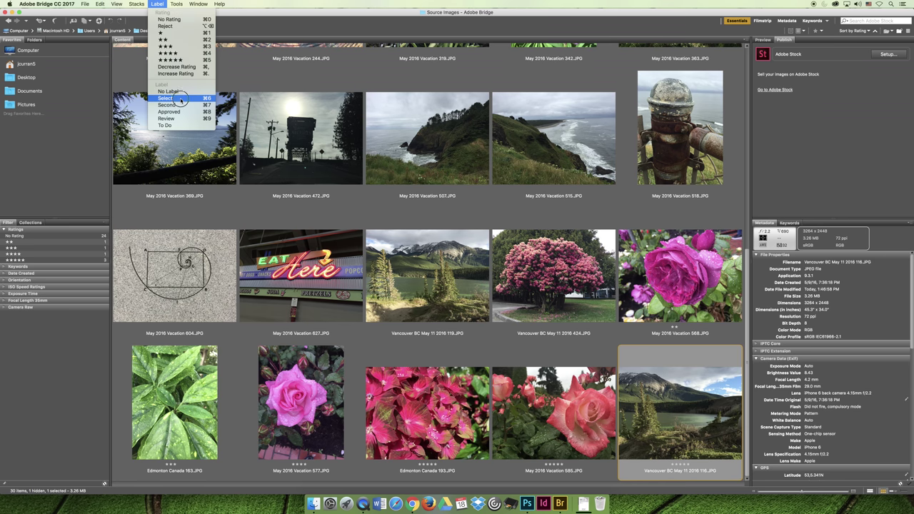
pyautogui.click(183, 101)
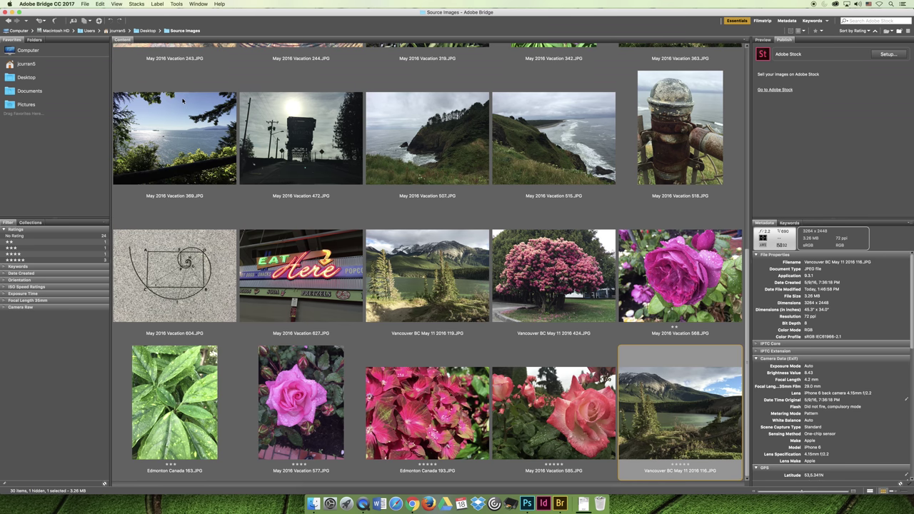
pyautogui.click(565, 357)
pyautogui.click(683, 444)
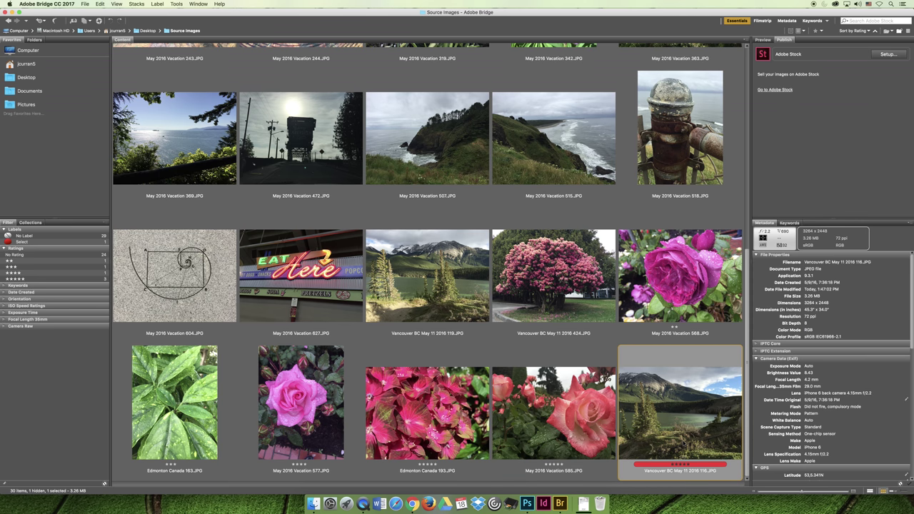
pyautogui.click(157, 4)
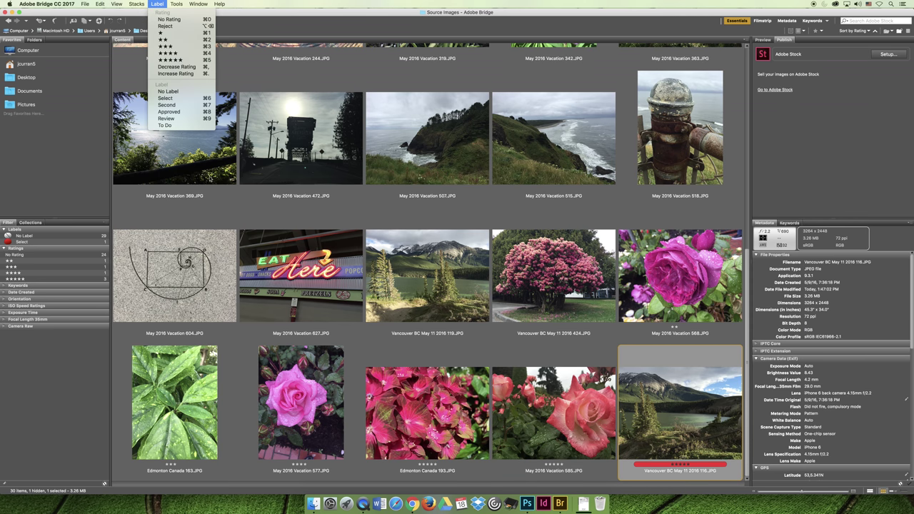
pyautogui.click(181, 121)
pyautogui.click(157, 4)
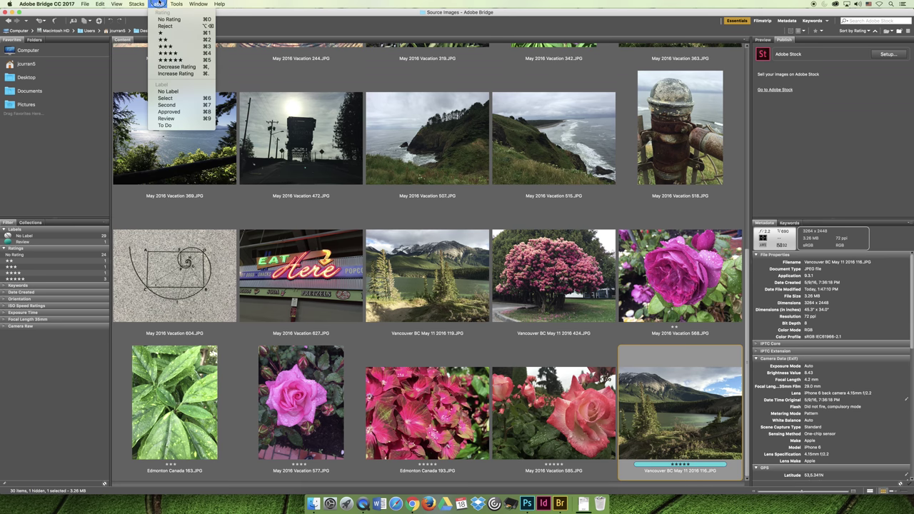
pyautogui.click(179, 126)
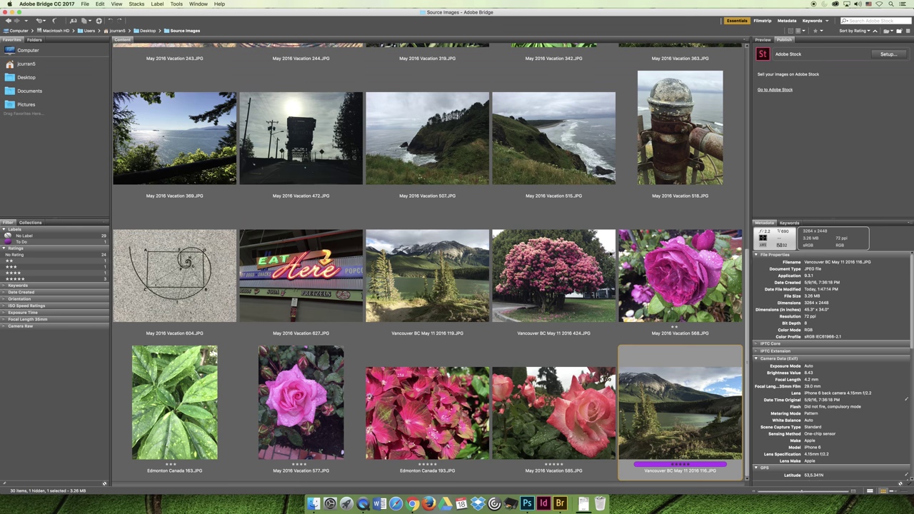
# Step: Label rose 585 Review and Edmonton Canada 193 Approved
pyautogui.click(516, 403)
pyautogui.click(158, 4)
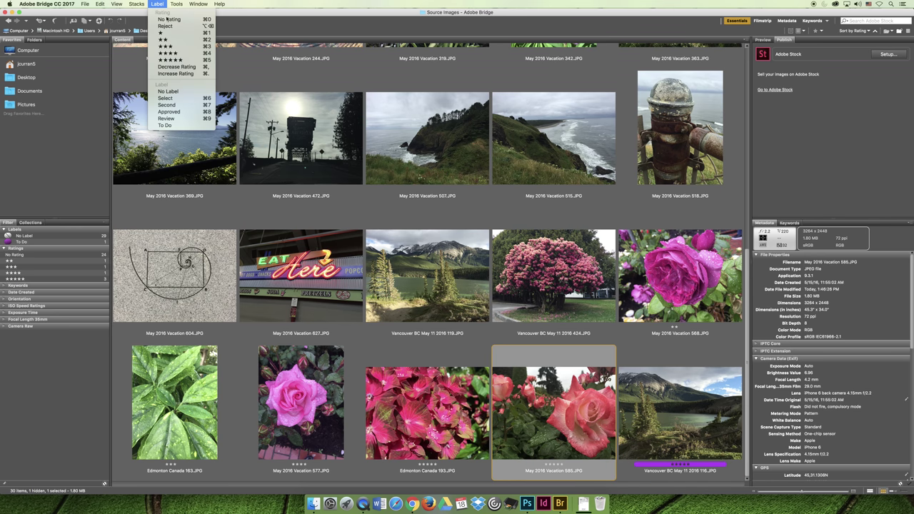
pyautogui.press('Escape')
pyautogui.press('super+9')
pyautogui.click(431, 382)
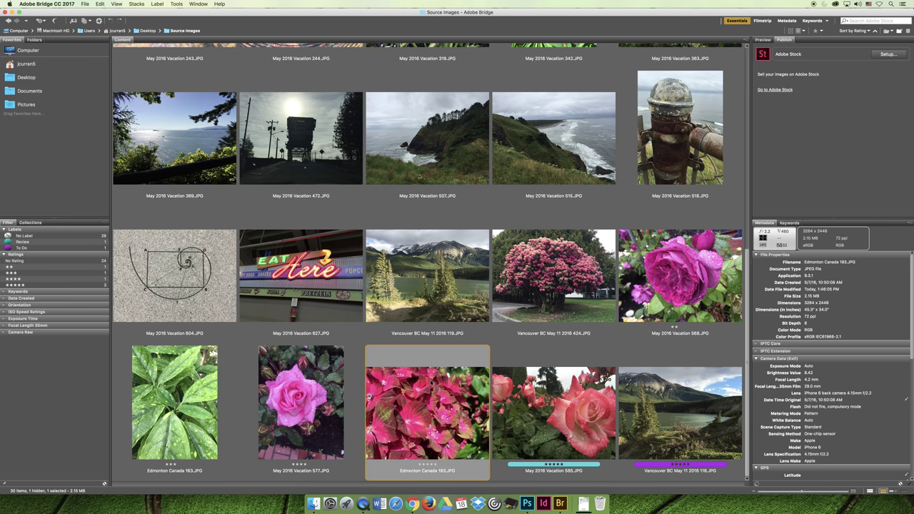
pyautogui.click(156, 4)
pyautogui.click(175, 114)
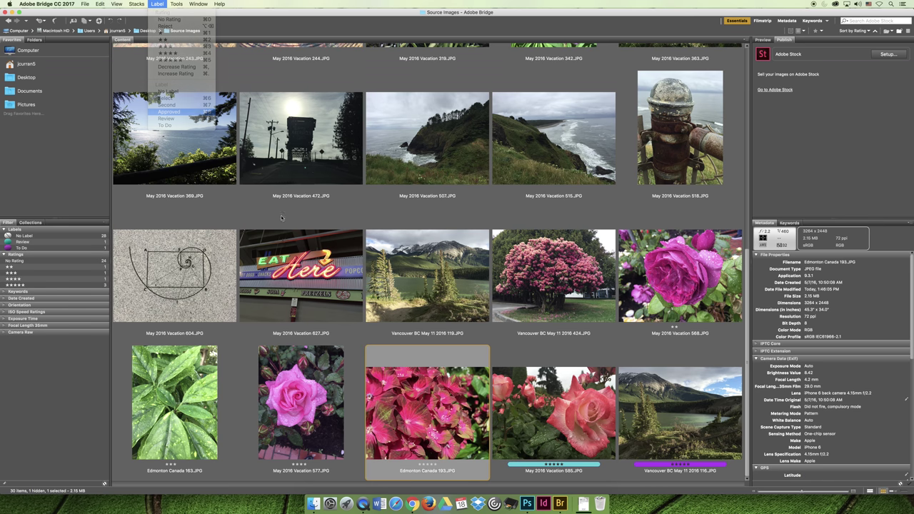
# Step: Label rose 577 Second and Edmonton Canada 163 Select, leaving Vacation 568 unlabelled
pyautogui.click(307, 375)
pyautogui.click(158, 4)
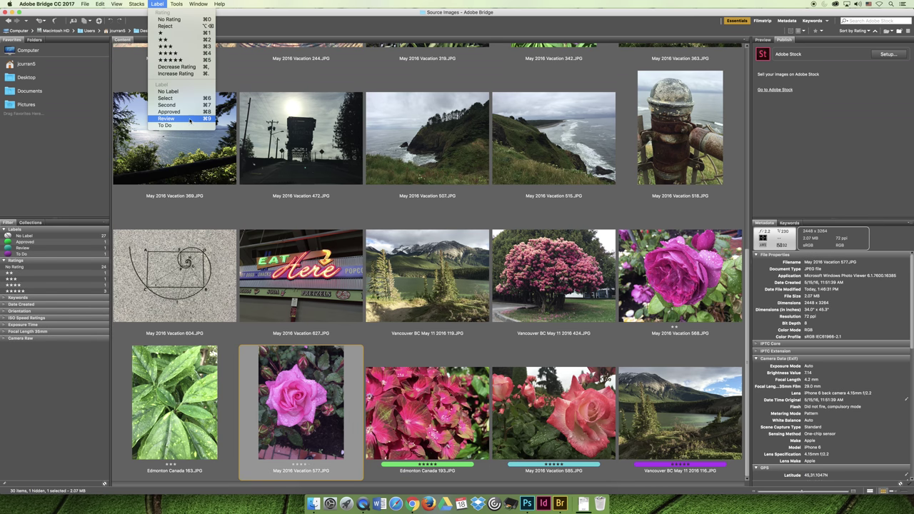
pyautogui.click(166, 104)
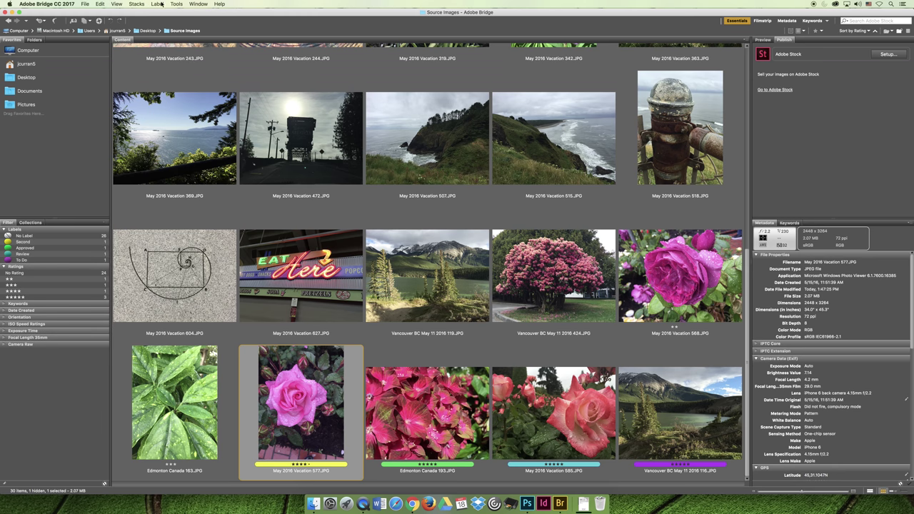
pyautogui.press('Left')
pyautogui.click(158, 4)
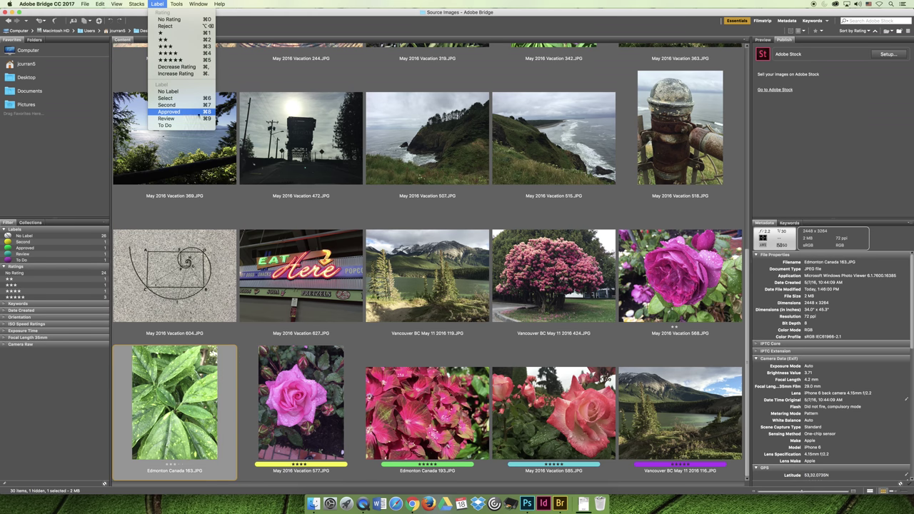
pyautogui.click(172, 98)
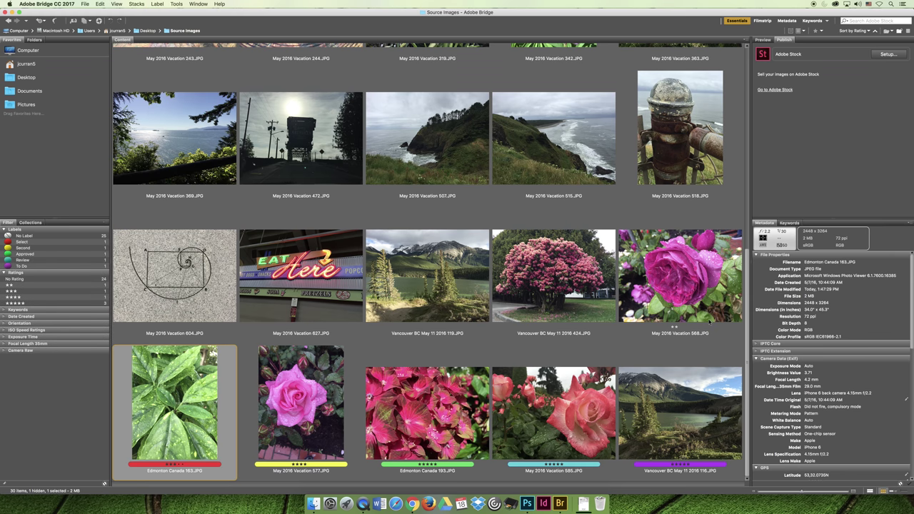
pyautogui.press('Left')
pyautogui.click(158, 4)
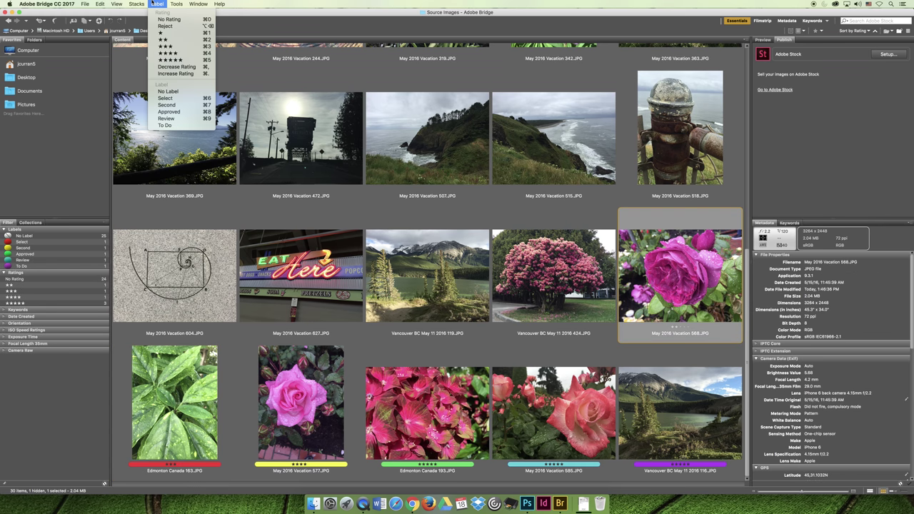
pyautogui.press('Escape')
# Step: Label the Vacation 604 sketch photo Select, then recheck photos 193 and 116
pyautogui.click(585, 367)
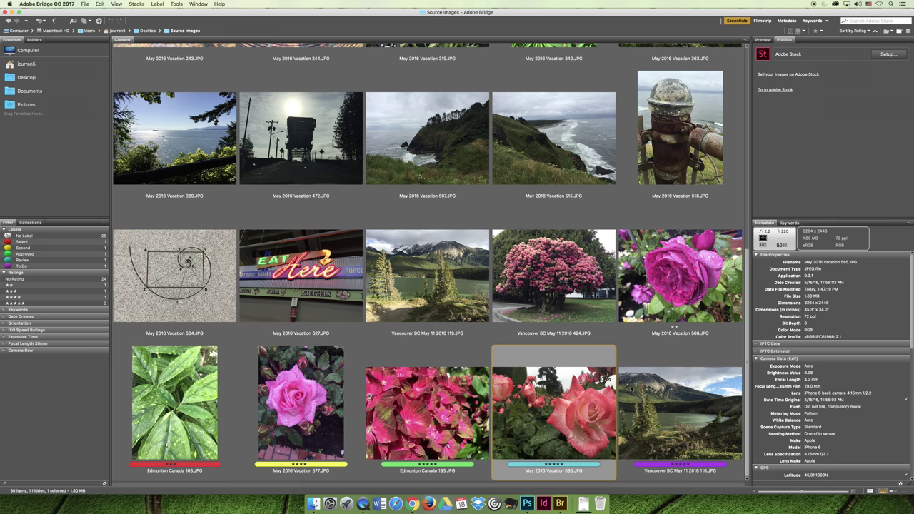
pyautogui.click(651, 384)
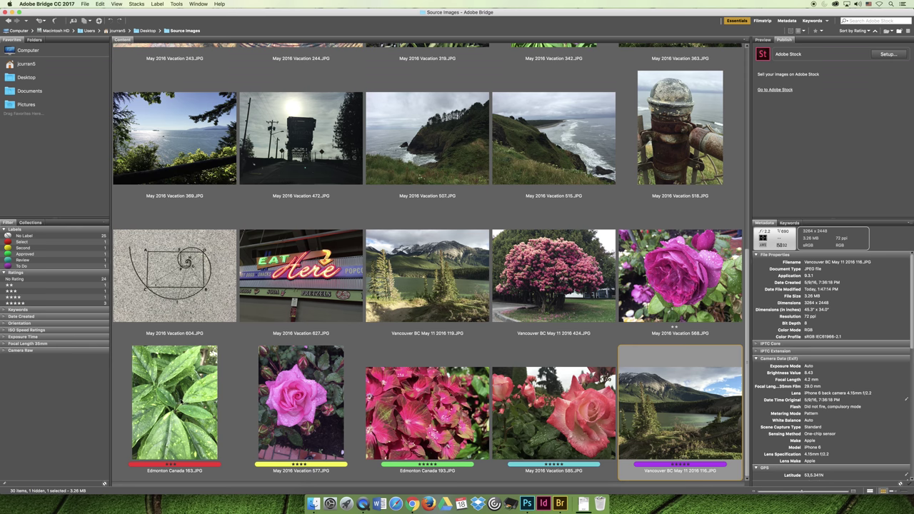
pyautogui.click(193, 291)
pyautogui.click(159, 4)
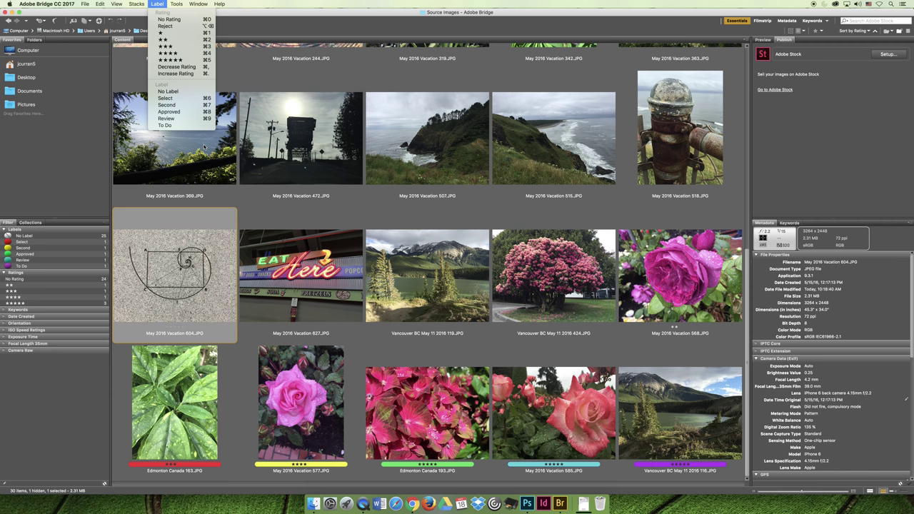
pyautogui.click(168, 123)
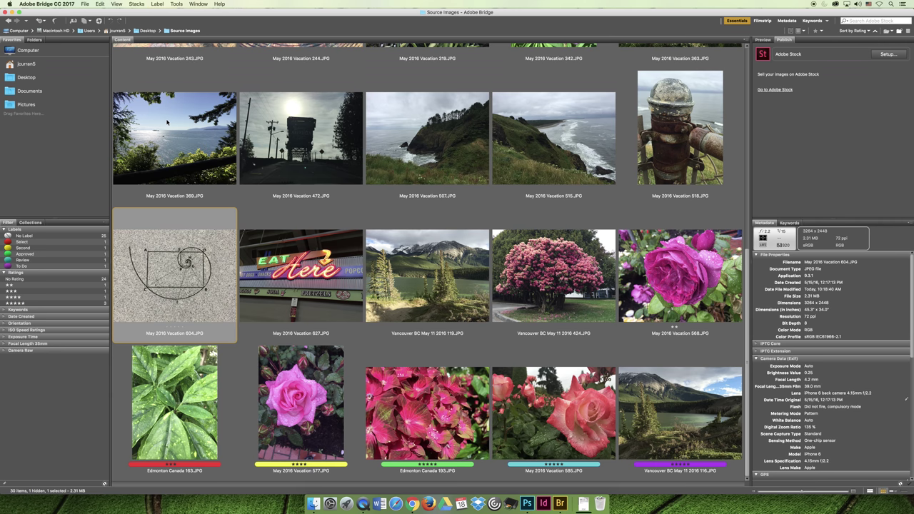
pyautogui.click(157, 4)
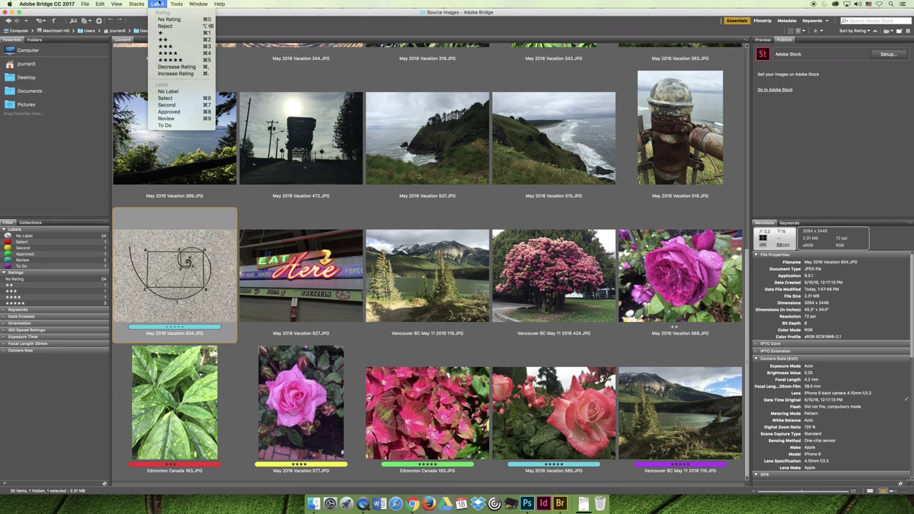
pyautogui.click(178, 101)
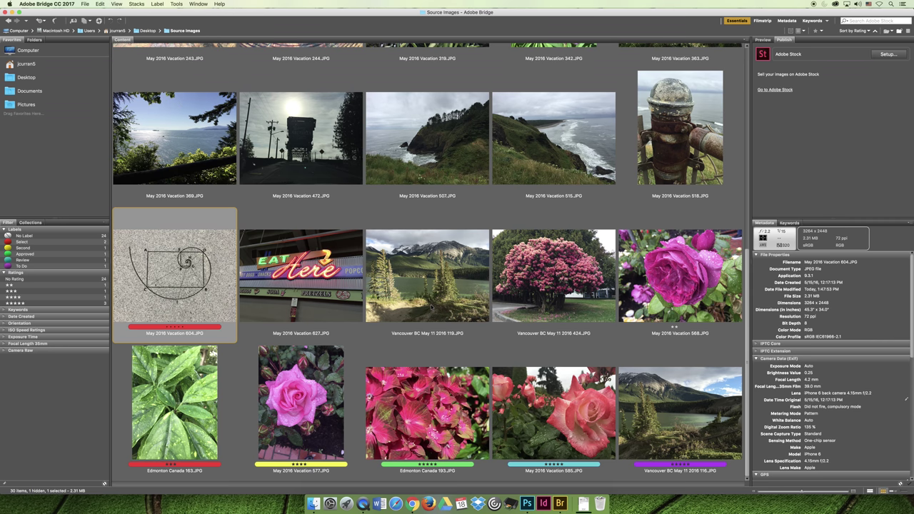
pyautogui.click(489, 353)
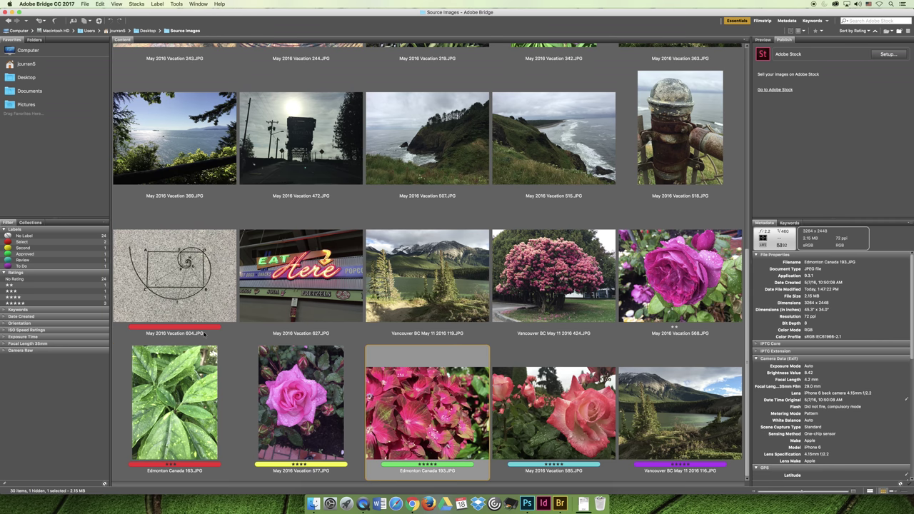
pyautogui.click(676, 425)
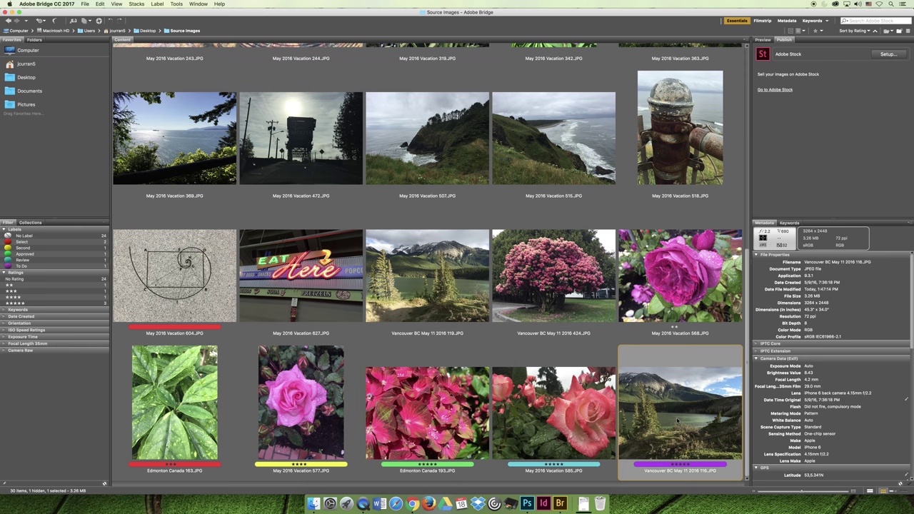
pyautogui.click(157, 4)
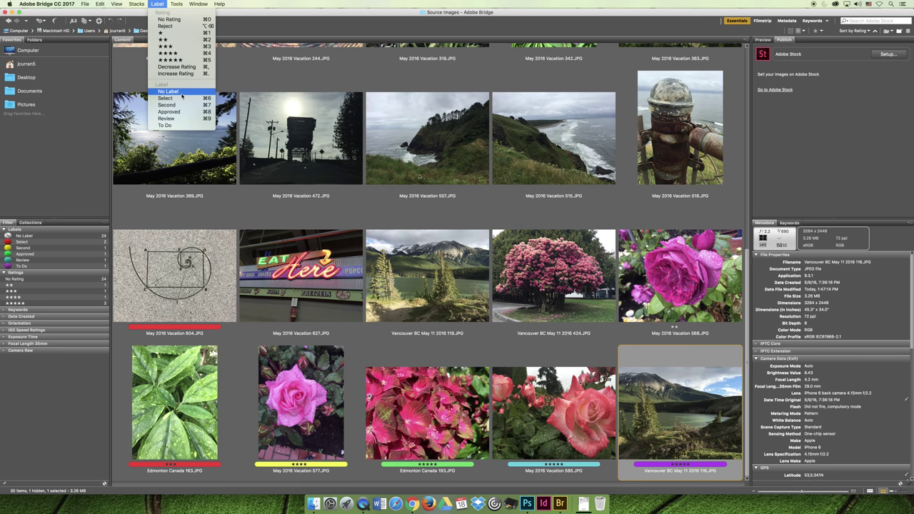
# Step: Close the label menu, scroll back to the top, and select the Jasper 014 wallet photo
pyautogui.click(488, 216)
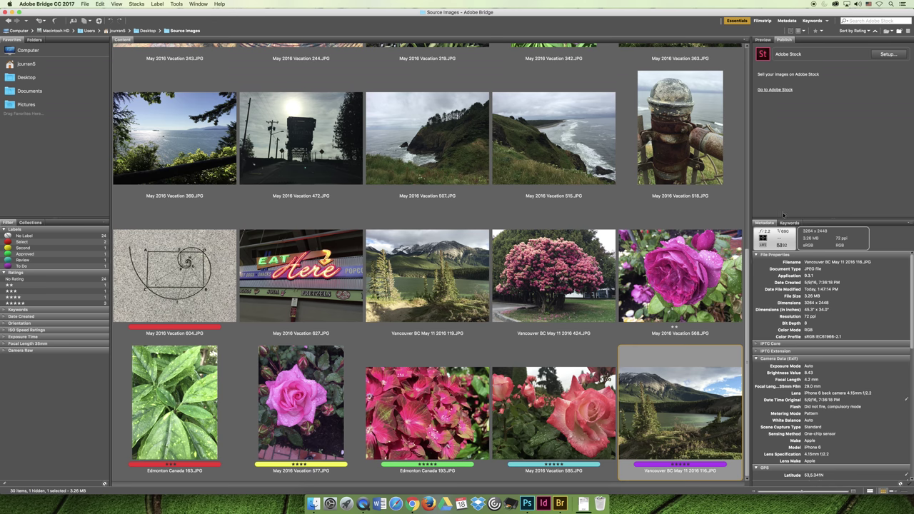
pyautogui.scroll(5, 541, 203)
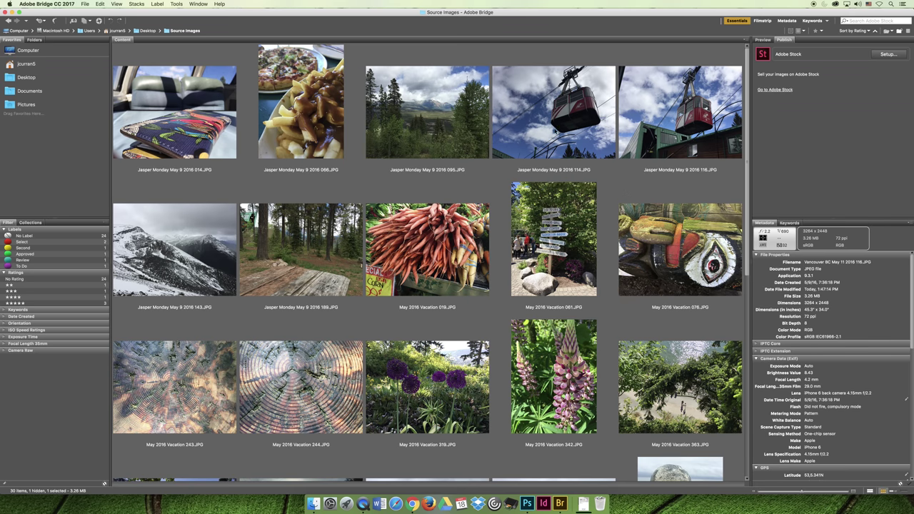
pyautogui.click(185, 102)
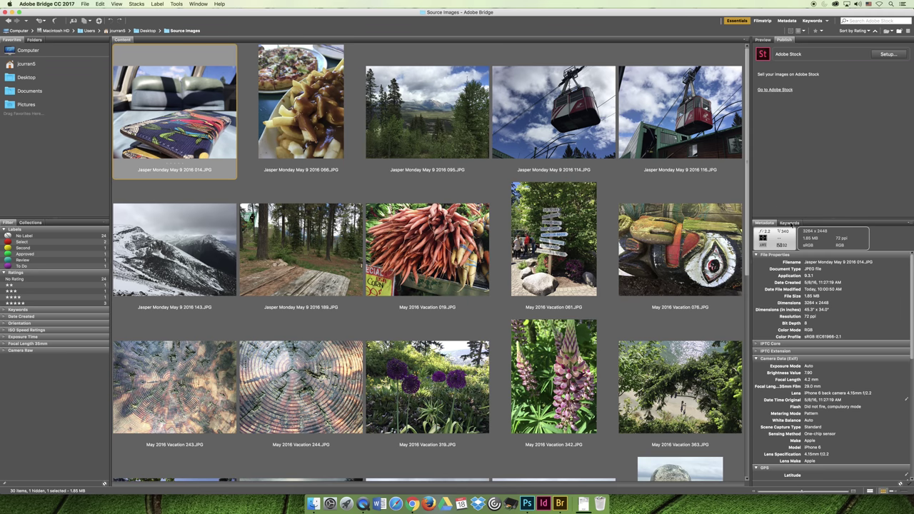
# Step: Switch the right-hand panel from Metadata to the Keywords tab for the Jasper 014 photo
pyautogui.click(790, 223)
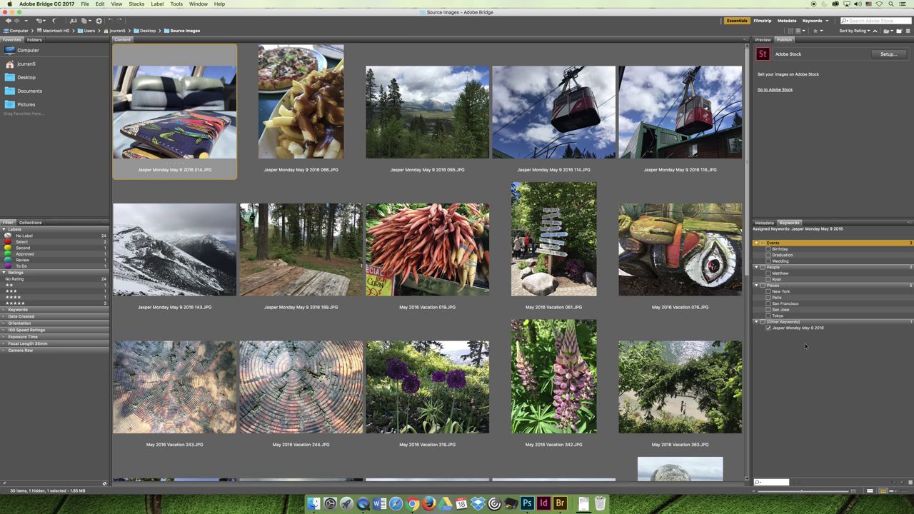
# Step: Create three new keywords: wallet, train and shadow
pyautogui.click(911, 223)
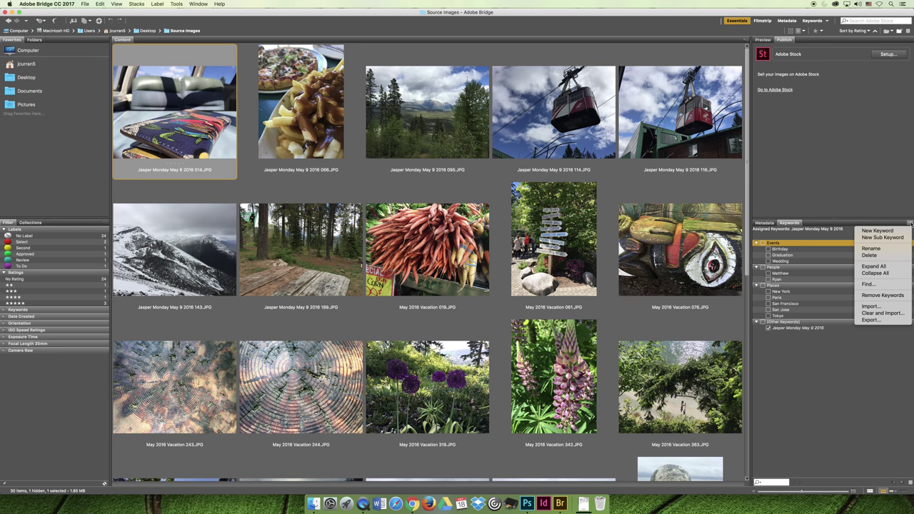
pyautogui.click(872, 232)
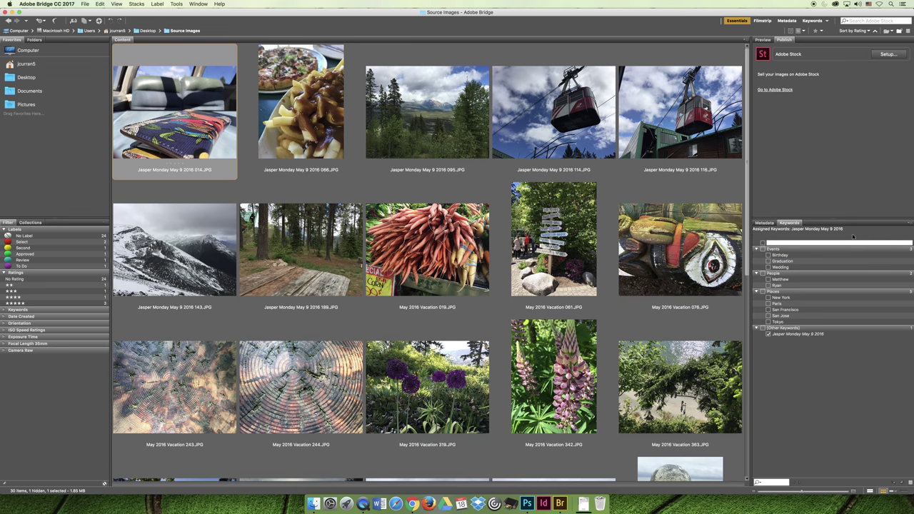
pyautogui.write('wallet')
pyautogui.press('Return')
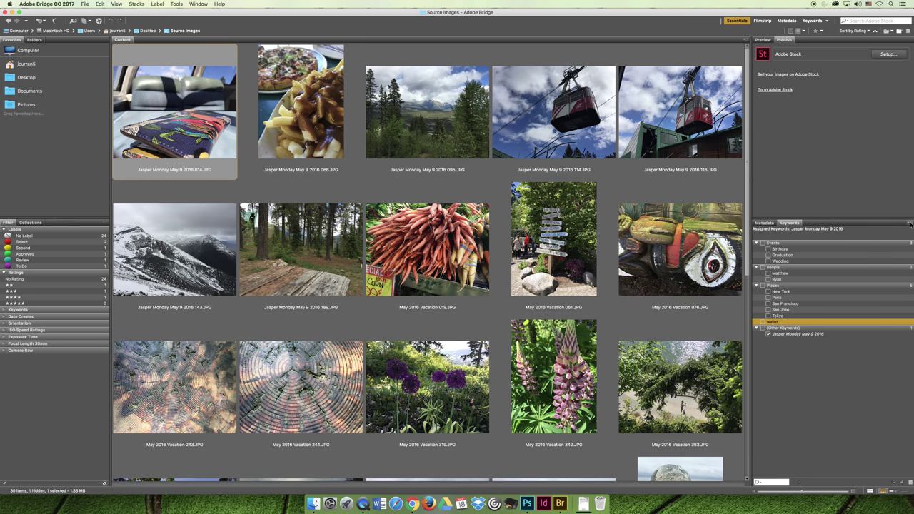
pyautogui.click(909, 223)
pyautogui.click(897, 231)
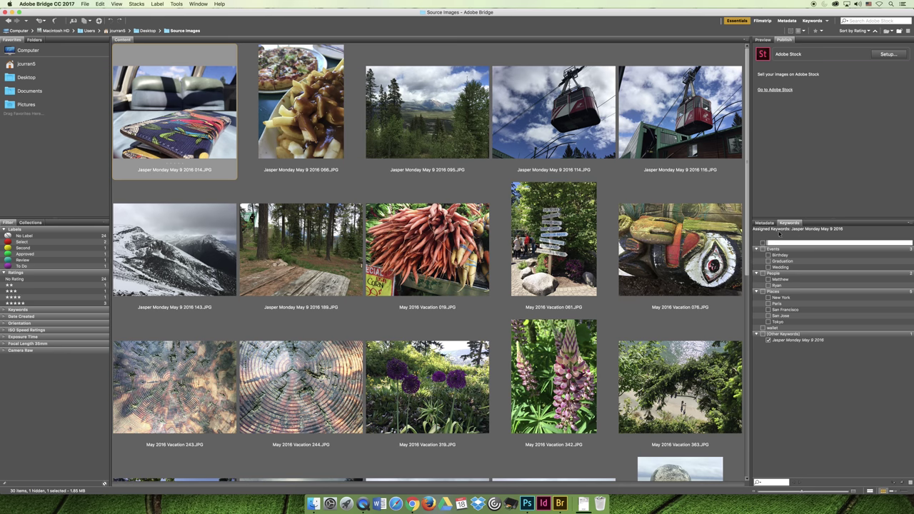
pyautogui.write('train')
pyautogui.press('Return')
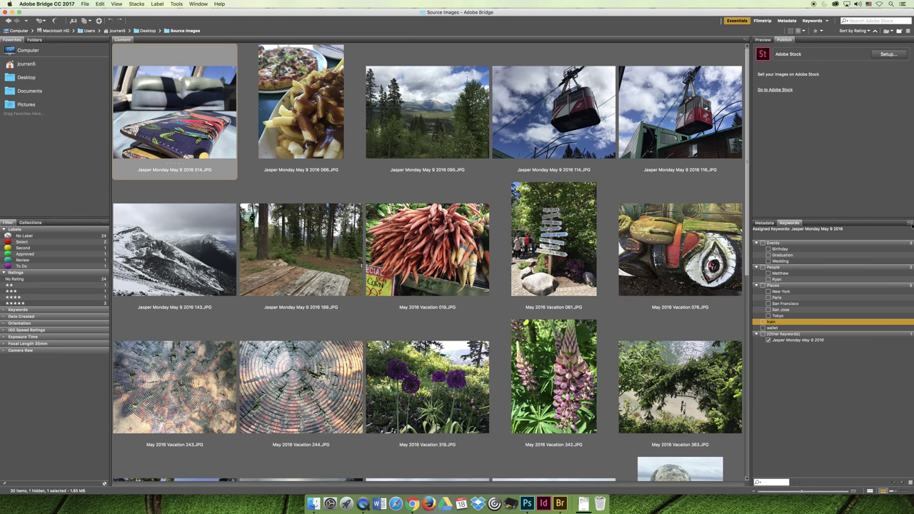
pyautogui.click(911, 224)
pyautogui.click(894, 233)
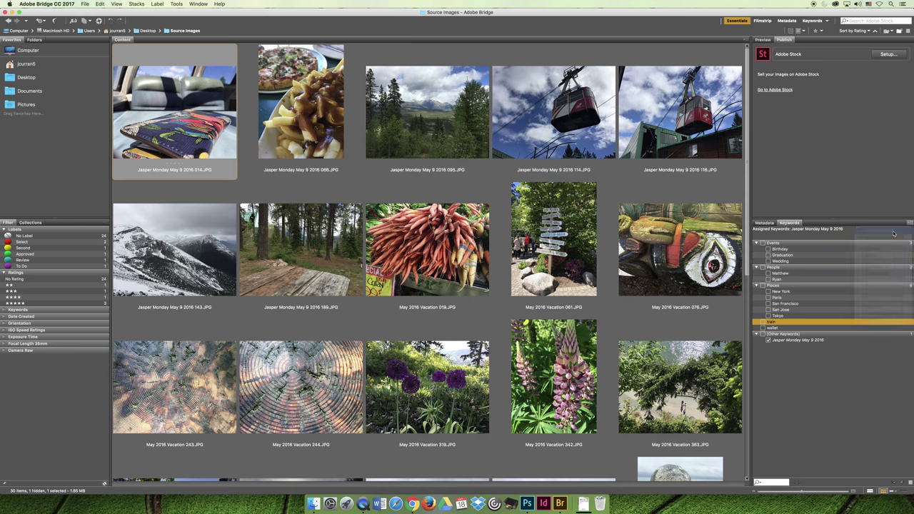
pyautogui.write('shadow')
pyautogui.press('Return')
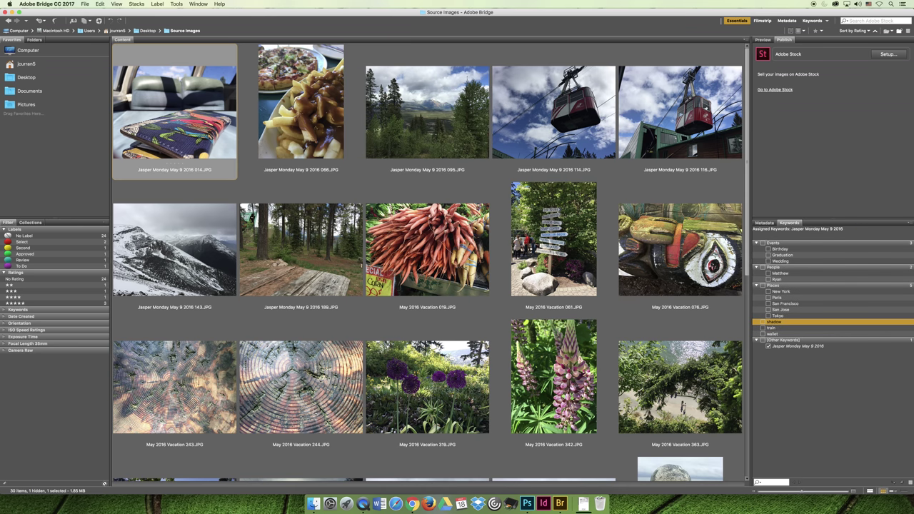
# Step: Tag the Jasper 014 wallet photo with shadow and train, then select poutine photo 066
pyautogui.click(762, 323)
pyautogui.click(763, 328)
pyautogui.click(316, 108)
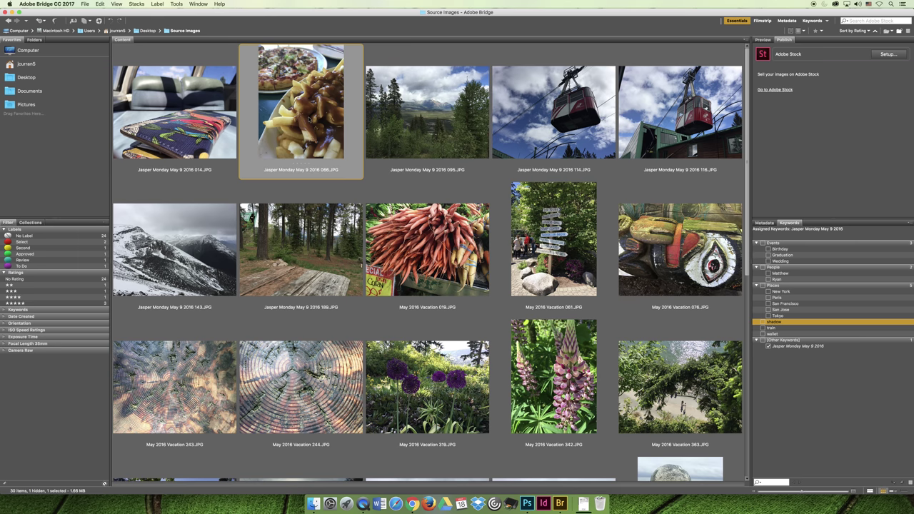
# Step: Add the keyword 'pizza', then 'french fries', via the Keywords panel's New Keyword command
pyautogui.click(910, 224)
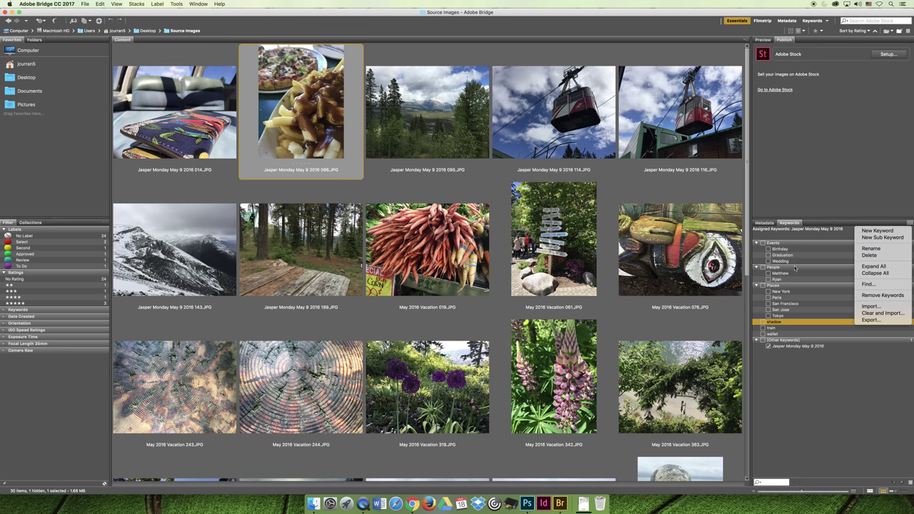
pyautogui.click(883, 231)
pyautogui.write('pizza')
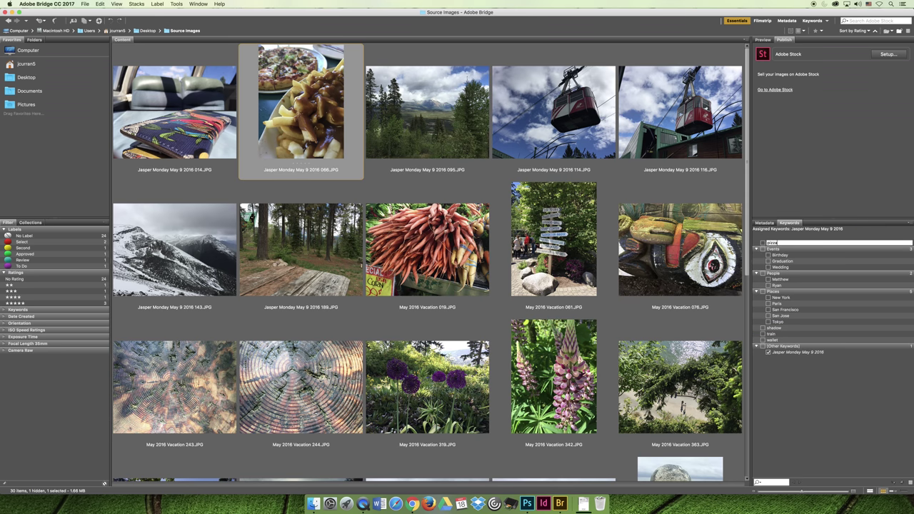
pyautogui.press('Return')
pyautogui.click(908, 223)
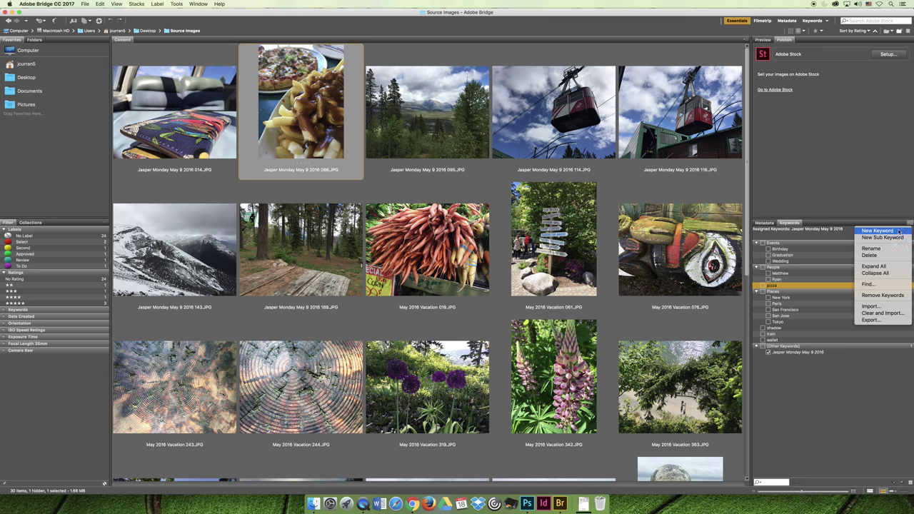
pyautogui.click(904, 230)
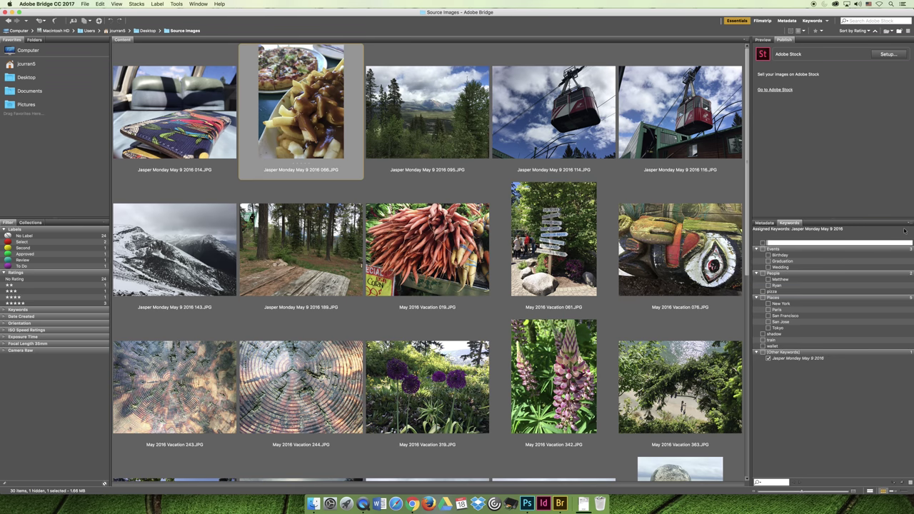
pyautogui.write('french fries')
pyautogui.press('Return')
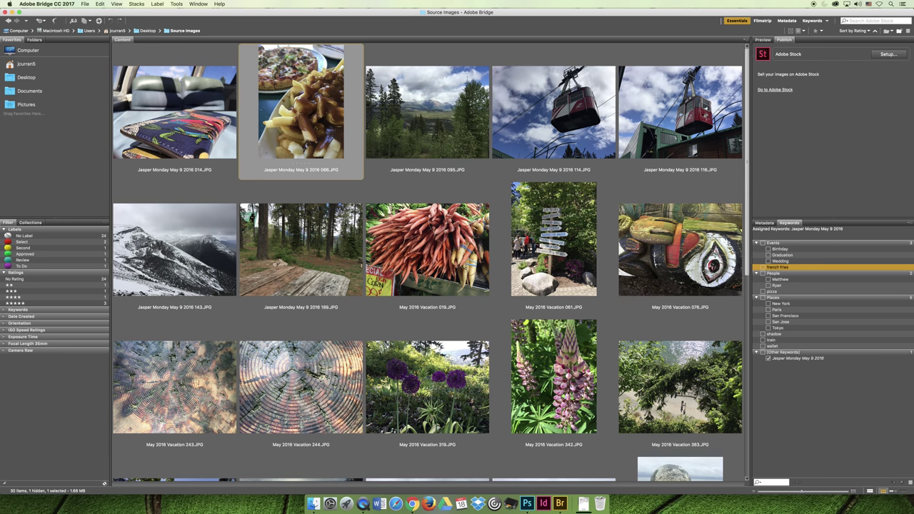
# Step: Create the new keywords jasper and gondola
pyautogui.click(432, 121)
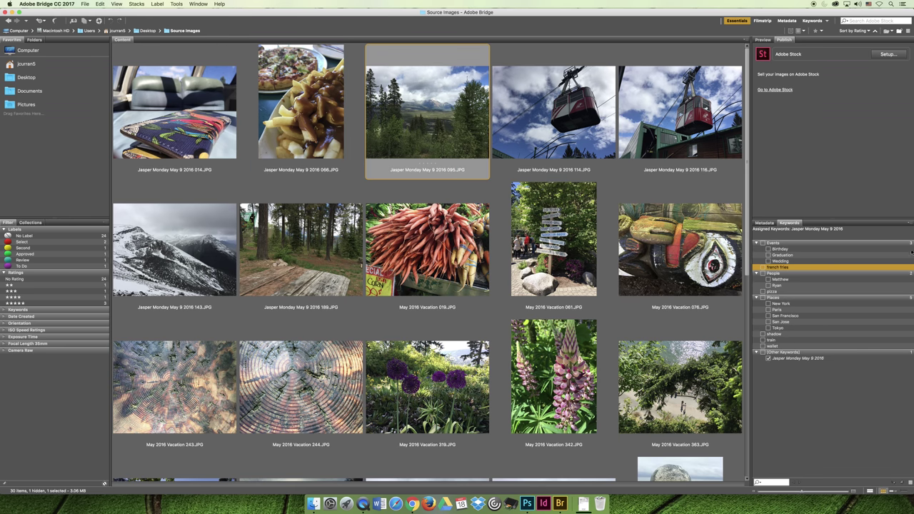
pyautogui.click(909, 223)
pyautogui.click(897, 230)
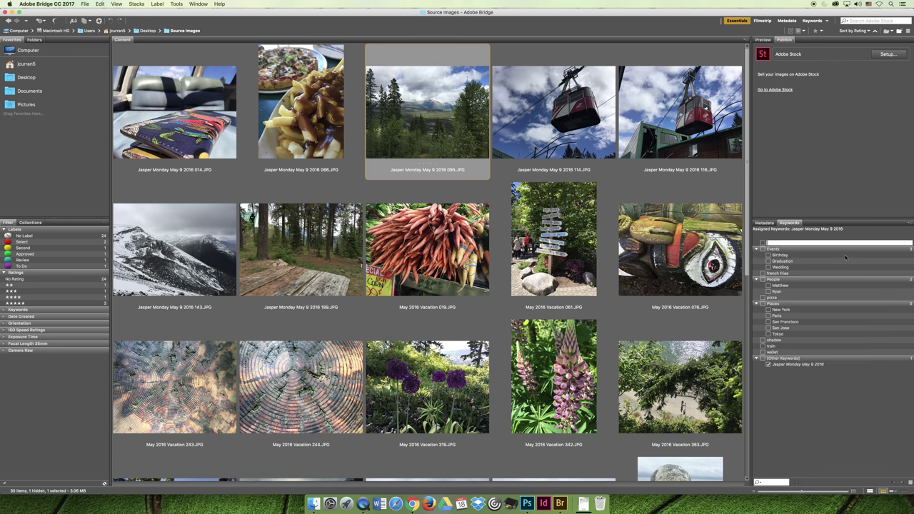
pyautogui.write('jasper')
pyautogui.press('Return')
pyautogui.click(582, 125)
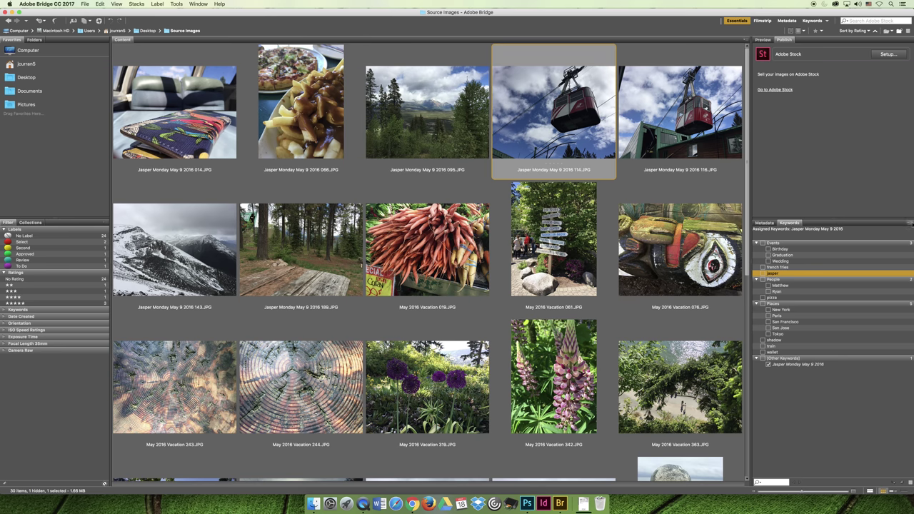
pyautogui.click(909, 223)
pyautogui.click(889, 233)
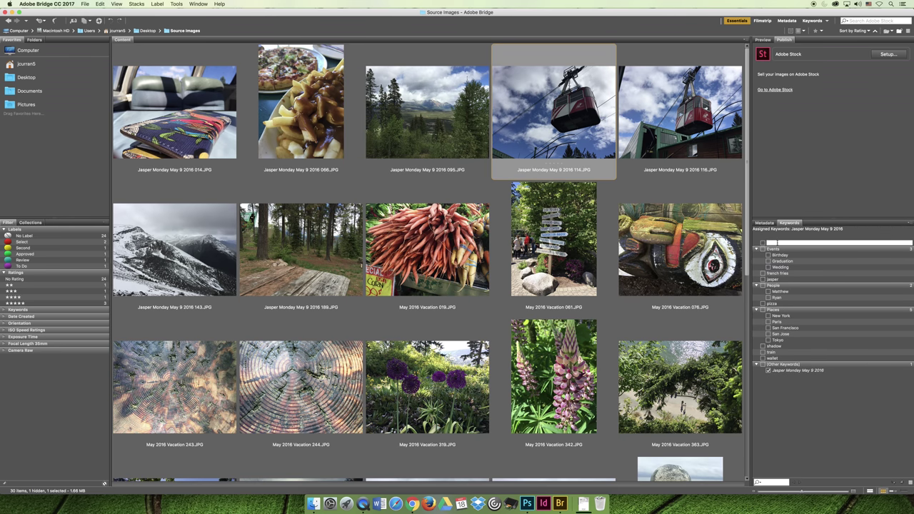
pyautogui.write('gondola')
pyautogui.press('Return')
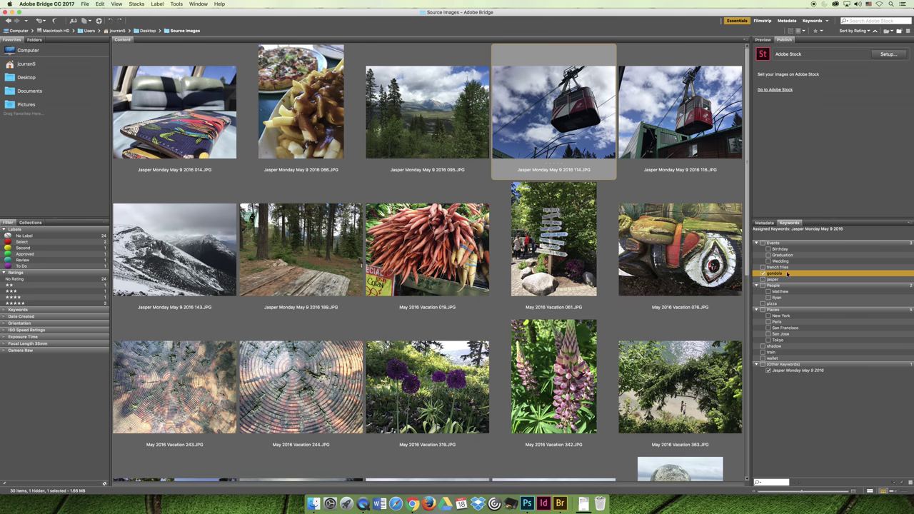
# Step: Tag cable-car photos 114 and 116 with gondola and jasper
pyautogui.click(697, 116)
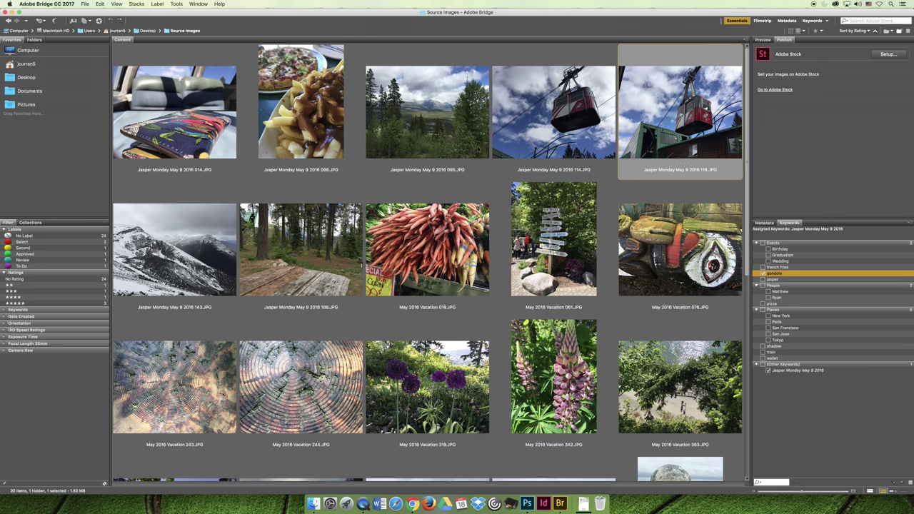
pyautogui.click(442, 129)
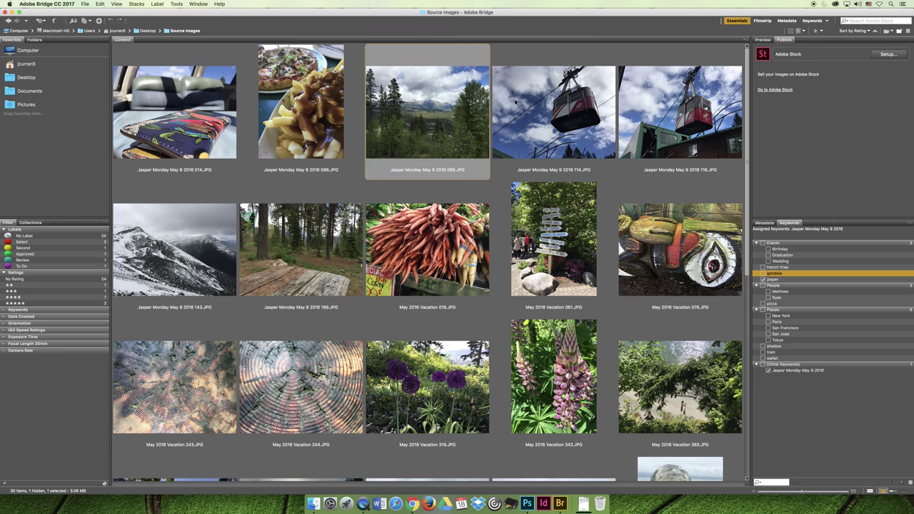
pyautogui.press('Right')
pyautogui.press('Right')
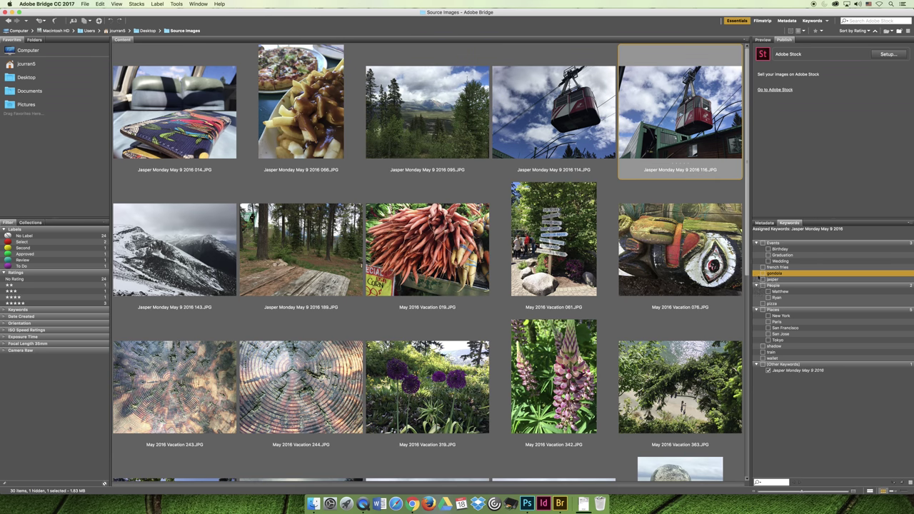
pyautogui.click(763, 274)
pyautogui.click(583, 136)
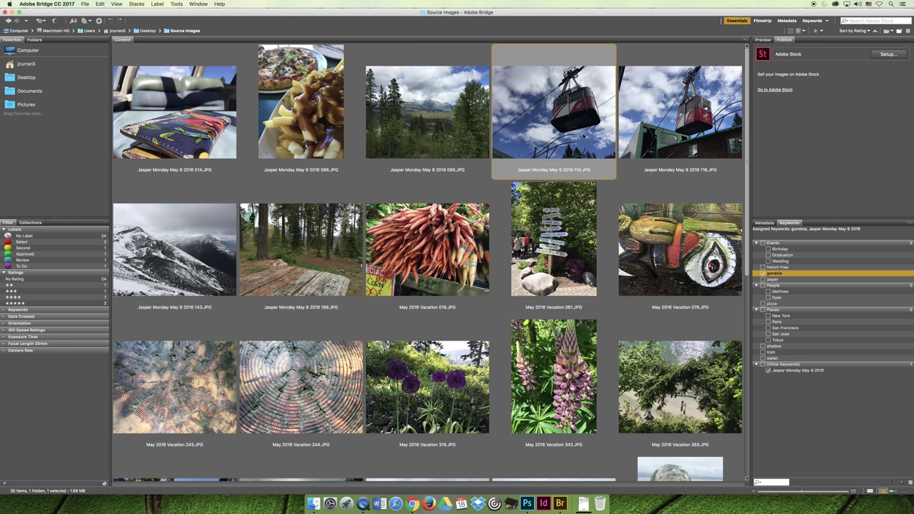
pyautogui.click(764, 280)
pyautogui.click(666, 129)
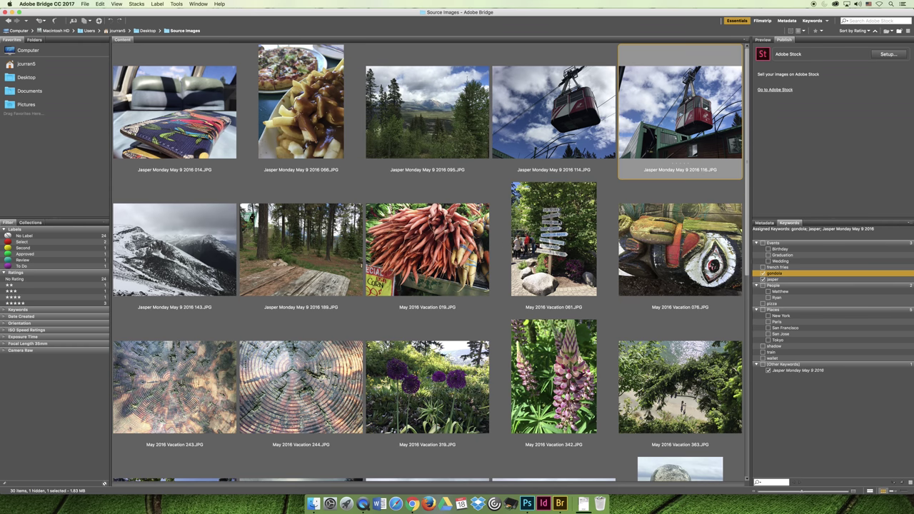
pyautogui.click(558, 221)
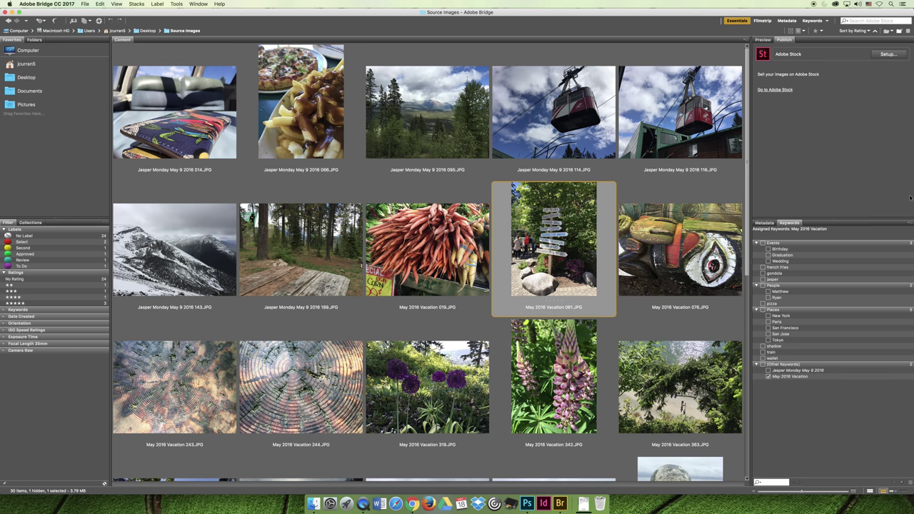
# Step: Create a new keyword named 'wood' from the Keywords panel menu
pyautogui.click(909, 222)
pyautogui.click(901, 230)
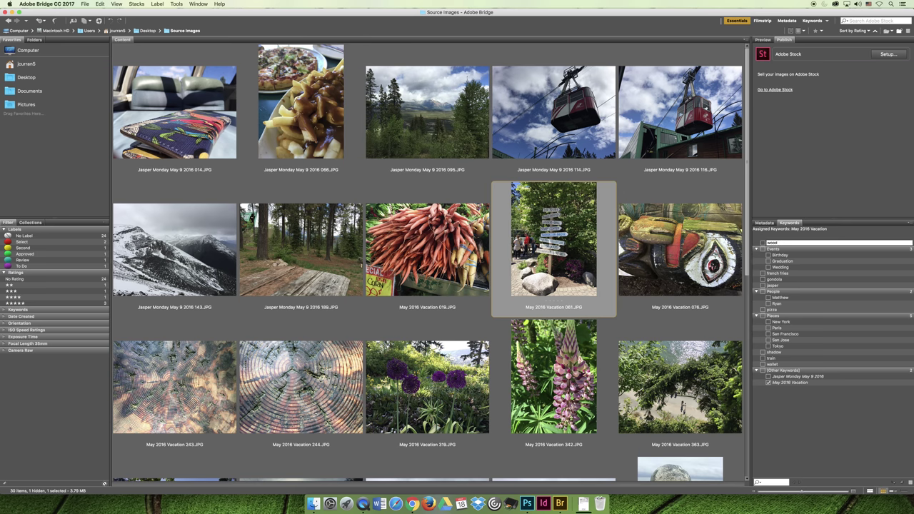
pyautogui.press('Return')
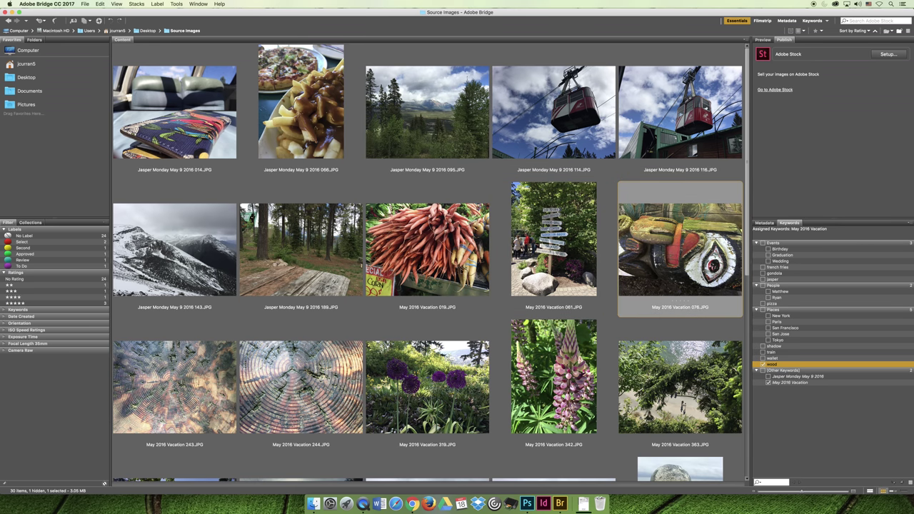
# Step: Step through thumbnails 019, 243 and 244 to review the wood-grain photos
pyautogui.click(399, 238)
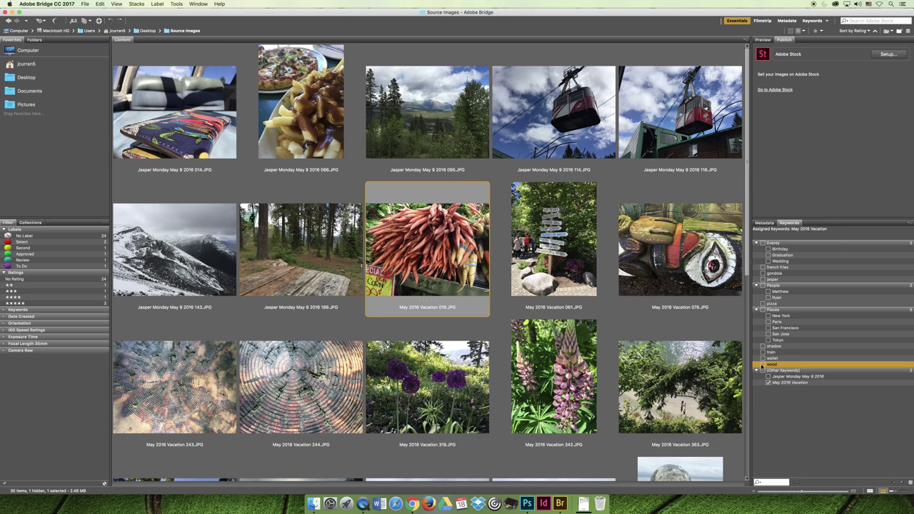
pyautogui.click(206, 364)
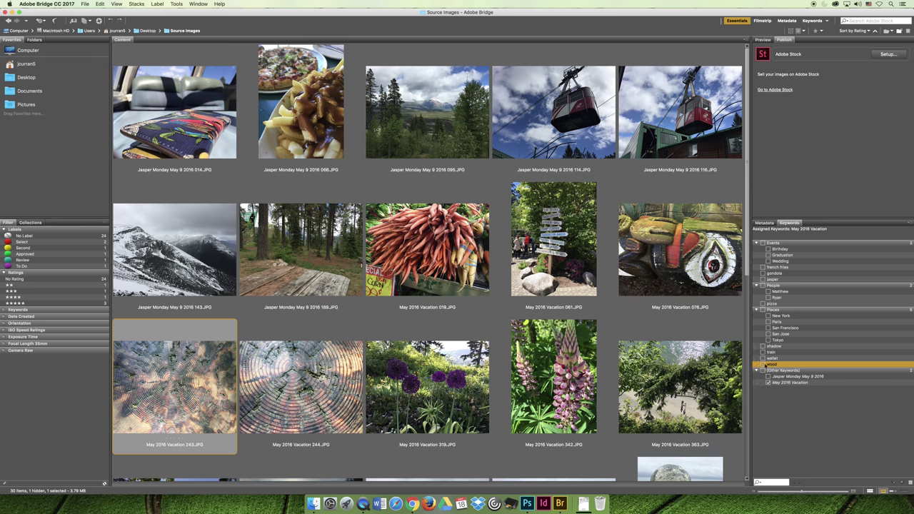
pyautogui.press('Right')
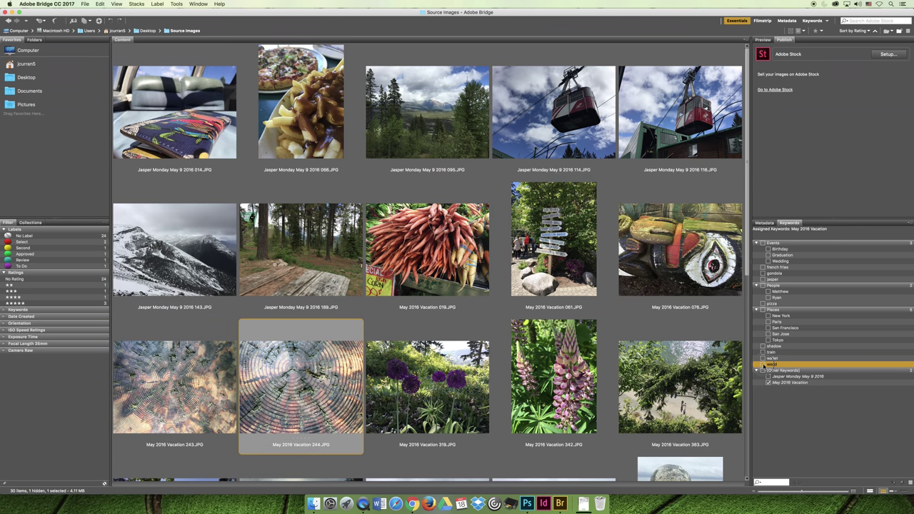
# Step: Select the forest boardwalk photo 'Jasper Monday May 9 2016 189.JPG' for wood tagging
pyautogui.scroll(-4, 396, 262)
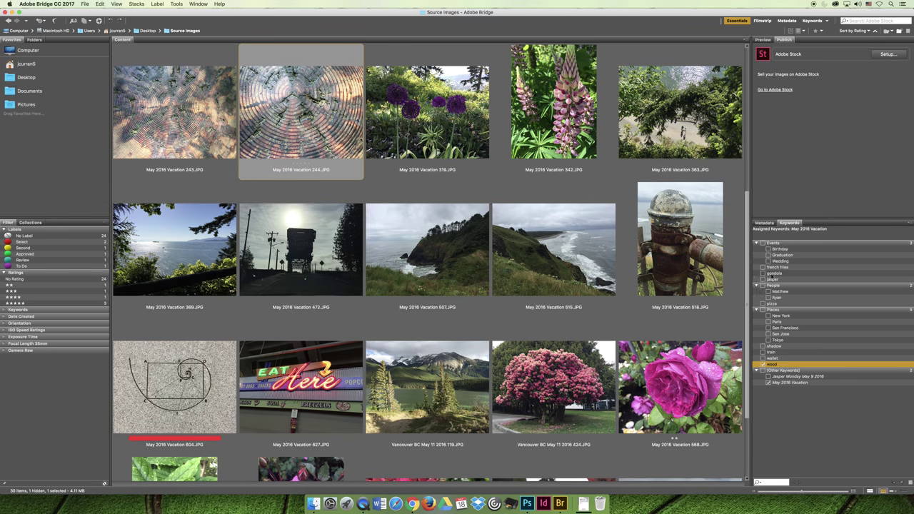
pyautogui.scroll(5, 305, 128)
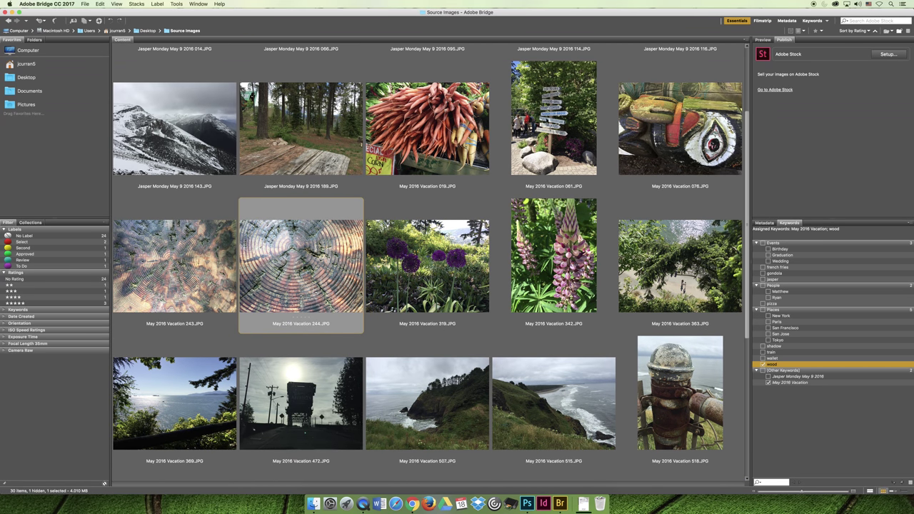
pyautogui.click(305, 127)
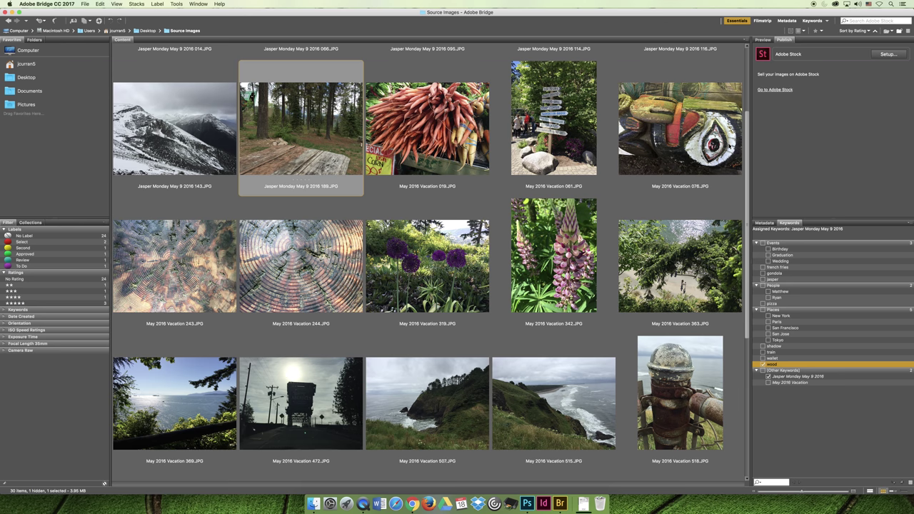
pyautogui.scroll(-10, 739, 136)
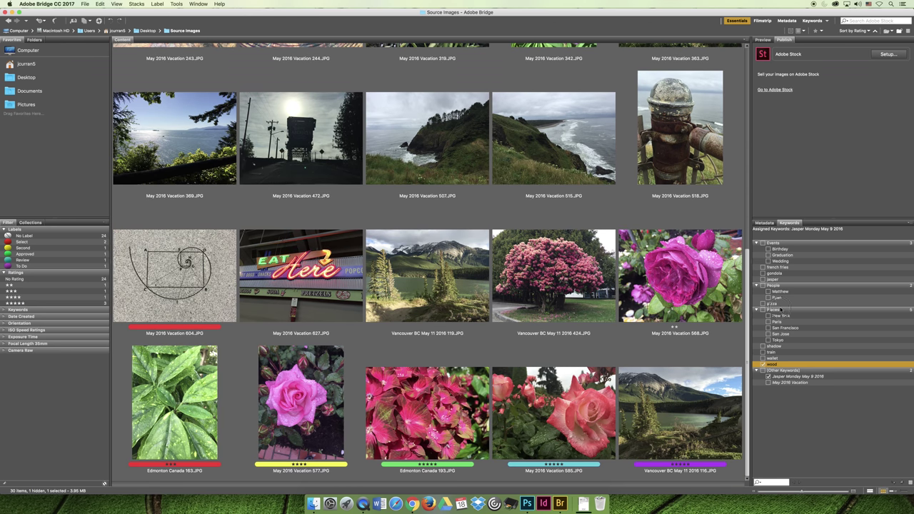